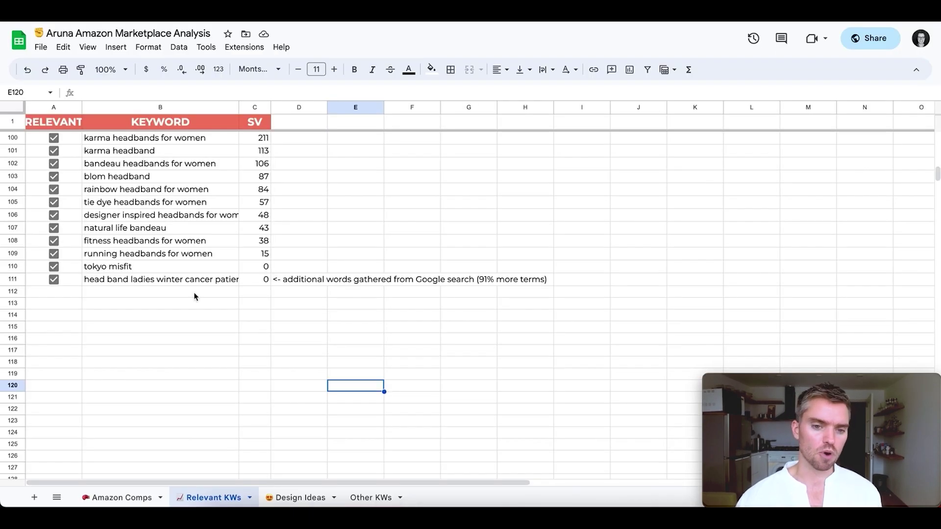
# Step: Look through the keywords and search volumes in the Relevant KWs sheet from the first row to the last
pyautogui.scroll(20, 193, 296)
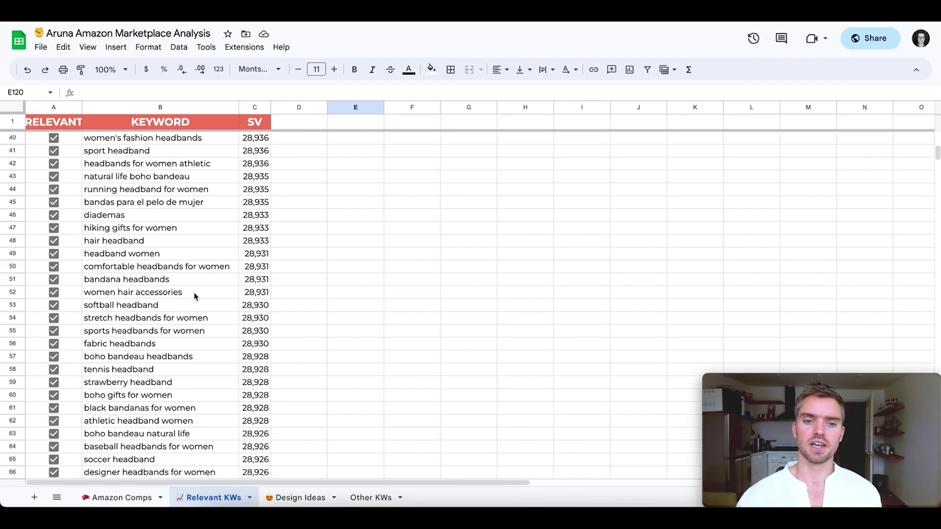
pyautogui.click(207, 138)
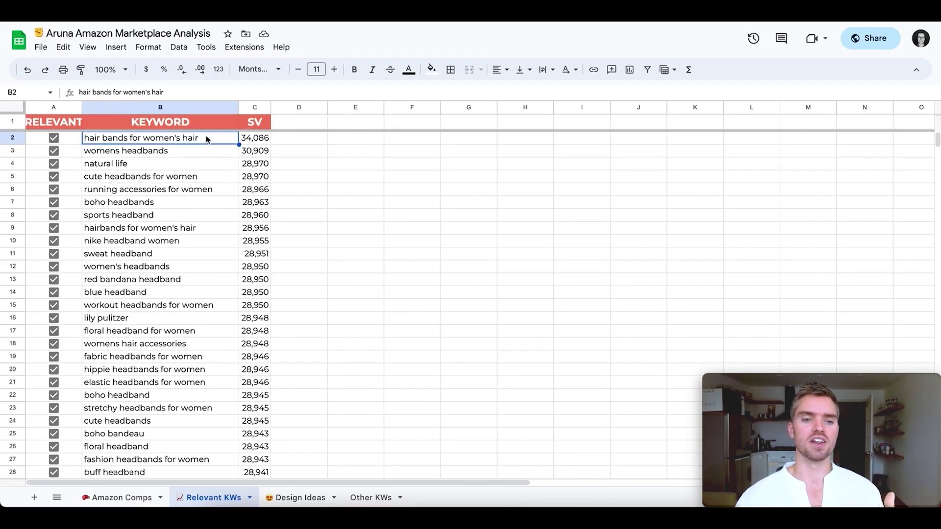
pyautogui.scroll(-2, 198, 207)
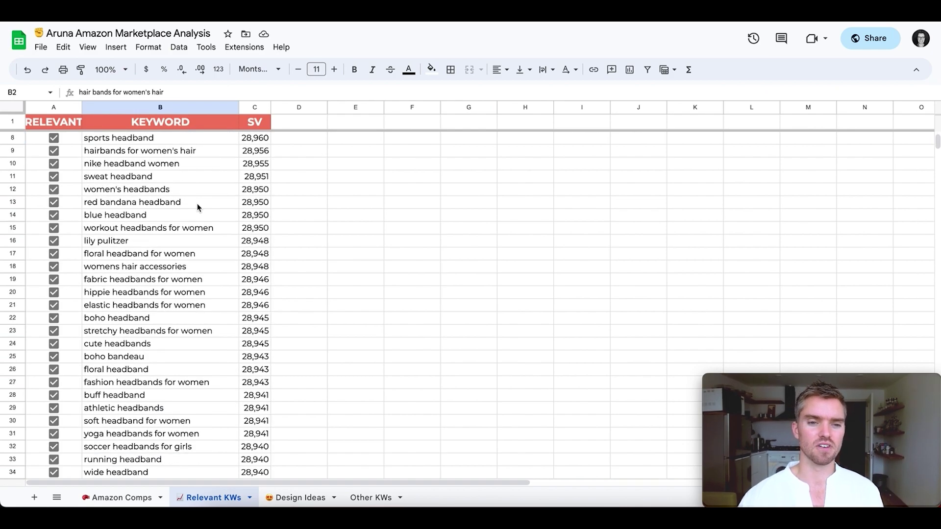
pyautogui.scroll(-1, 198, 207)
pyautogui.scroll(-15, 198, 208)
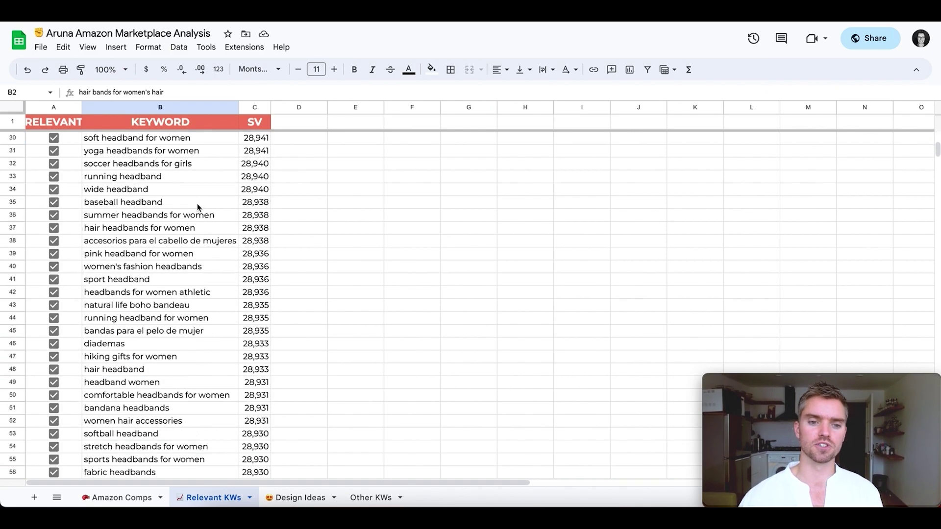
pyautogui.scroll(-12, 198, 207)
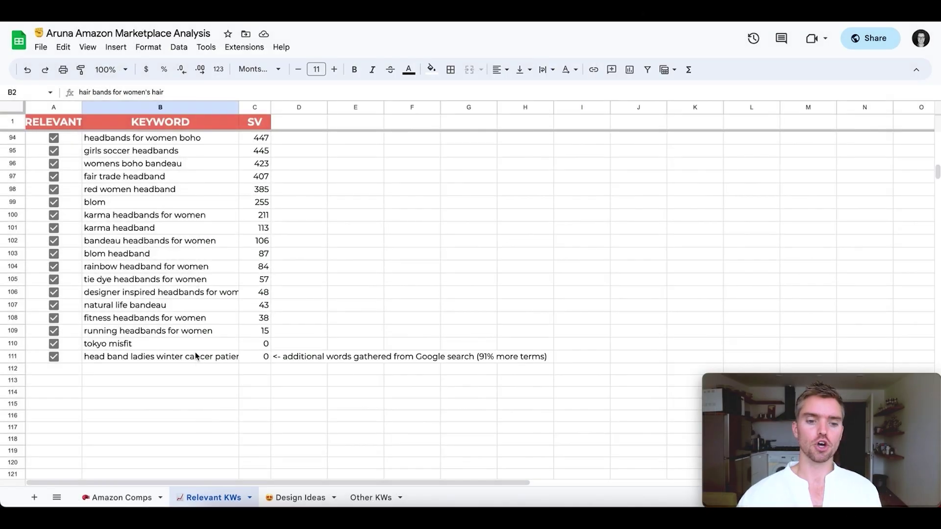
# Step: Read the full text of cell B111, which holds the additional words gathered from Google search
pyautogui.click(193, 359)
pyautogui.click(19, 357)
pyautogui.click(182, 379)
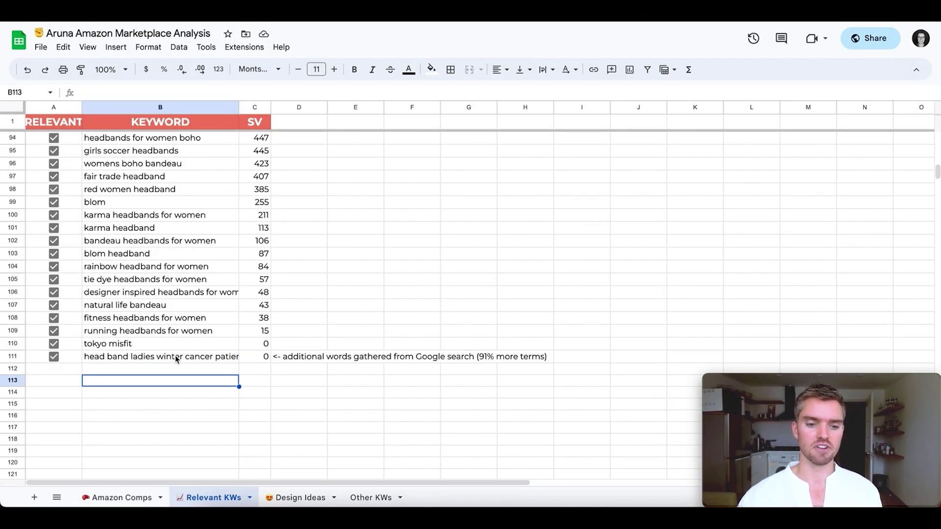
pyautogui.click(174, 357)
pyautogui.doubleClick(174, 357)
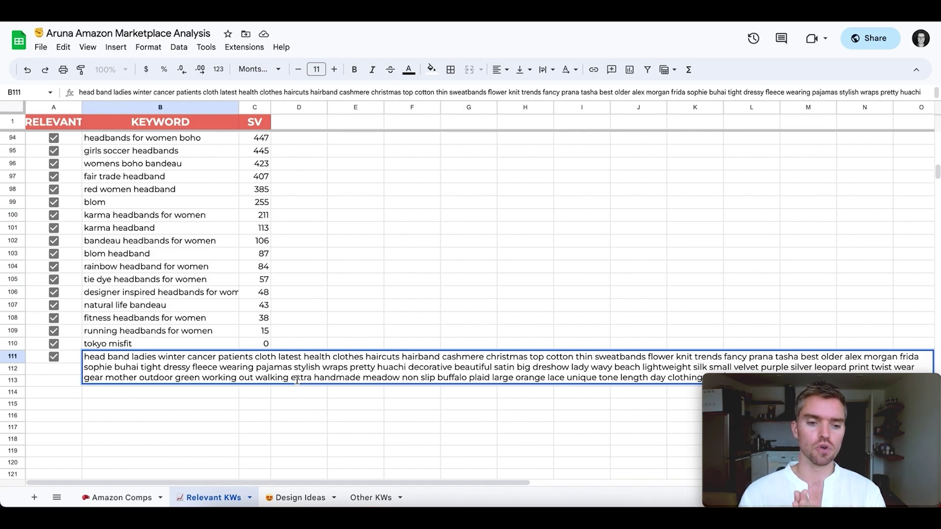
pyautogui.click(288, 407)
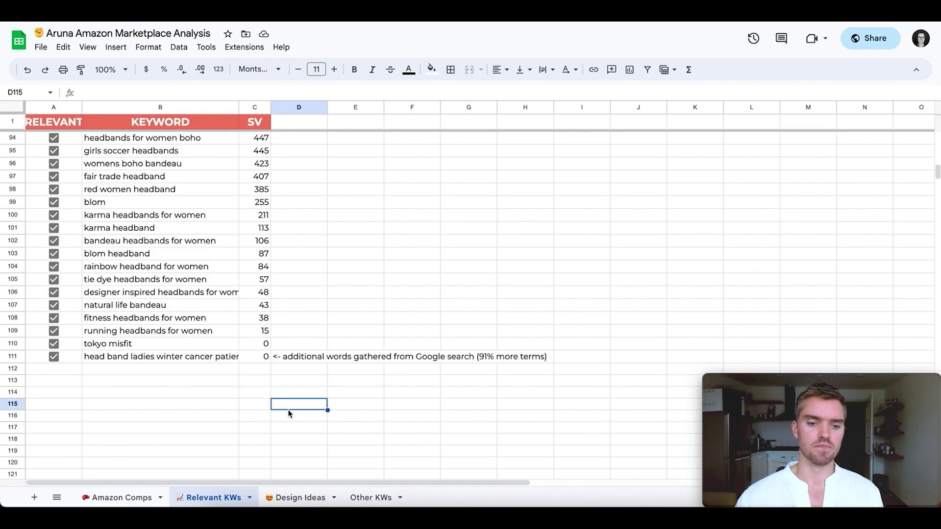
pyautogui.click(222, 362)
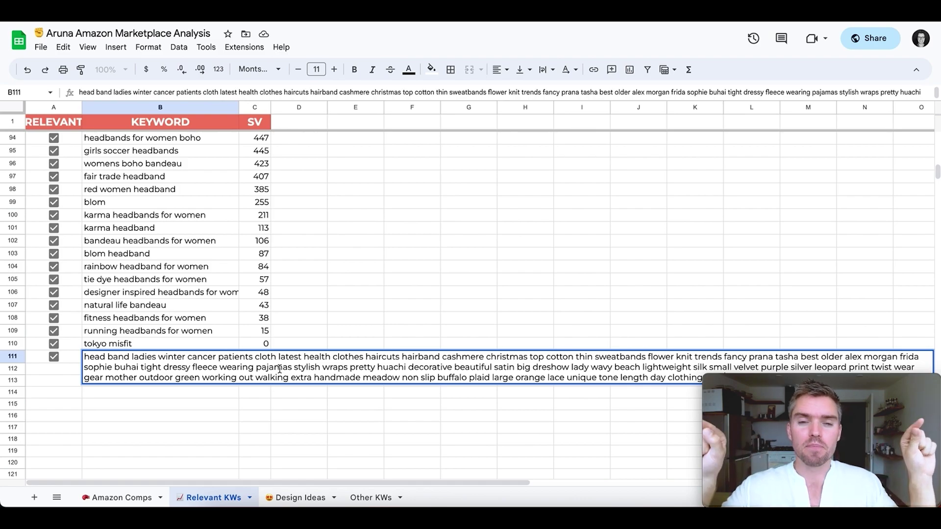
pyautogui.click(232, 410)
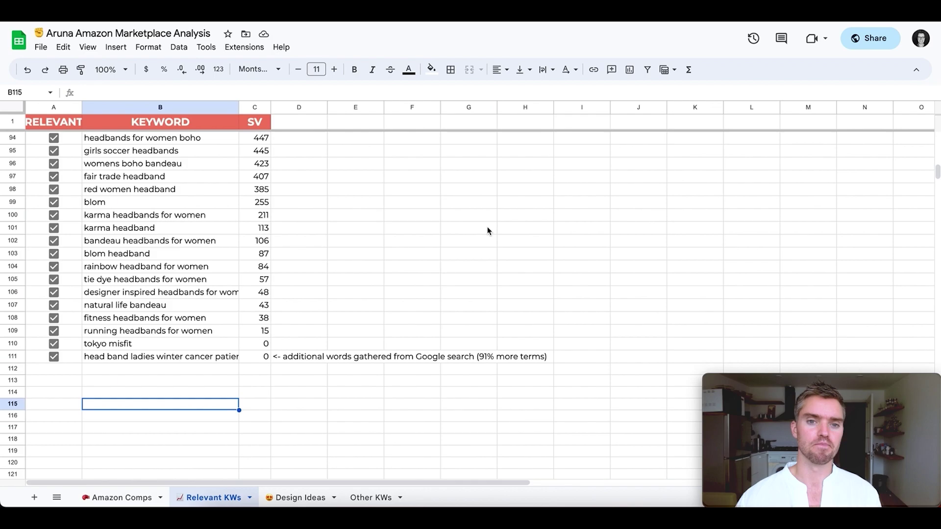
# Step: Switch to KeySearch and enter womens headbands as the keyword to research
pyautogui.click(206, 305)
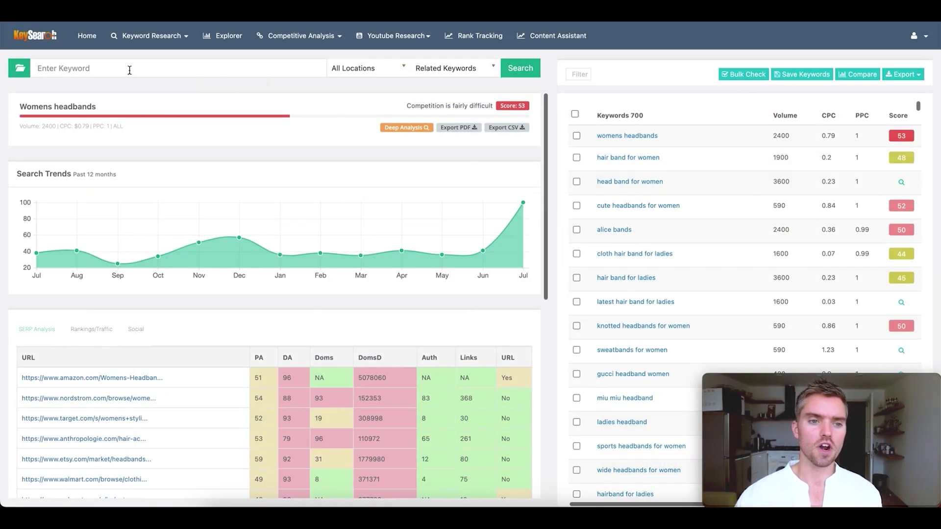
pyautogui.click(105, 69)
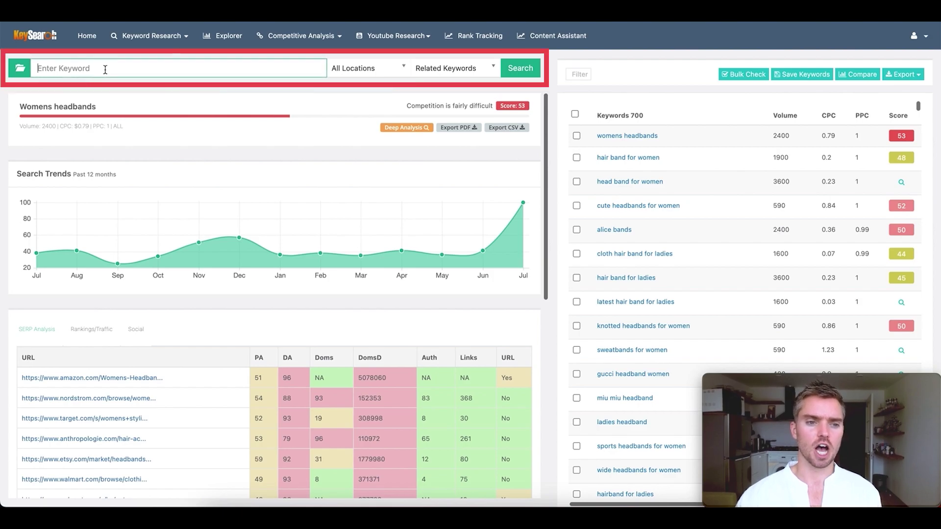
pyautogui.click(75, 69)
pyautogui.write('womens headbands')
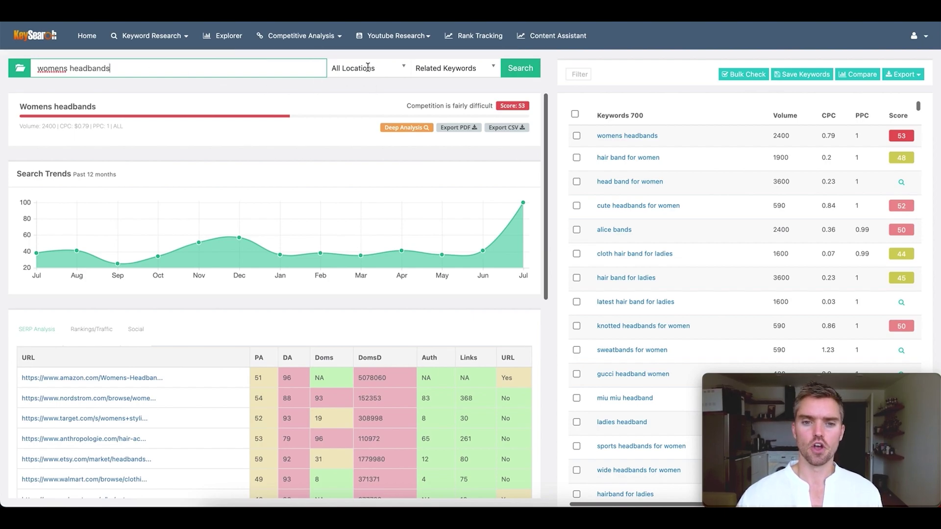
# Step: Run the keyword search for All Locations with Related Keywords as the source
pyautogui.click(367, 67)
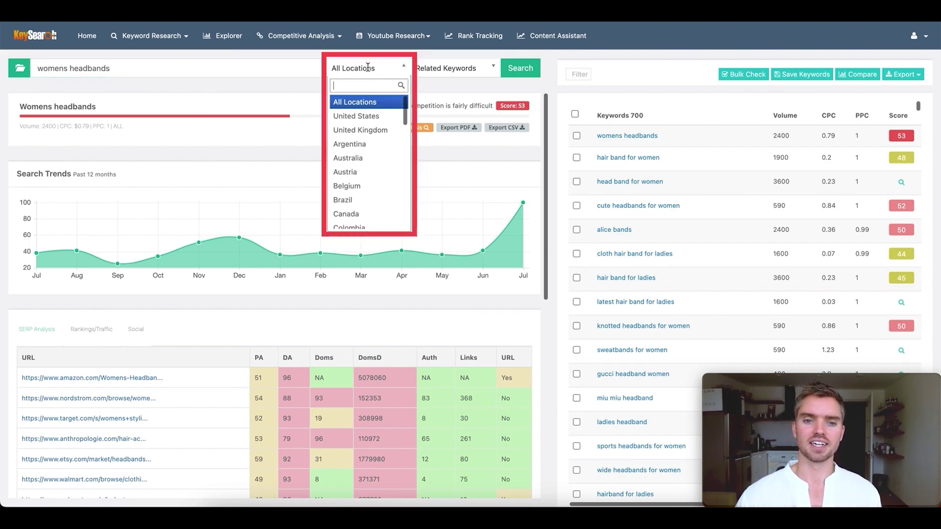
pyautogui.click(370, 104)
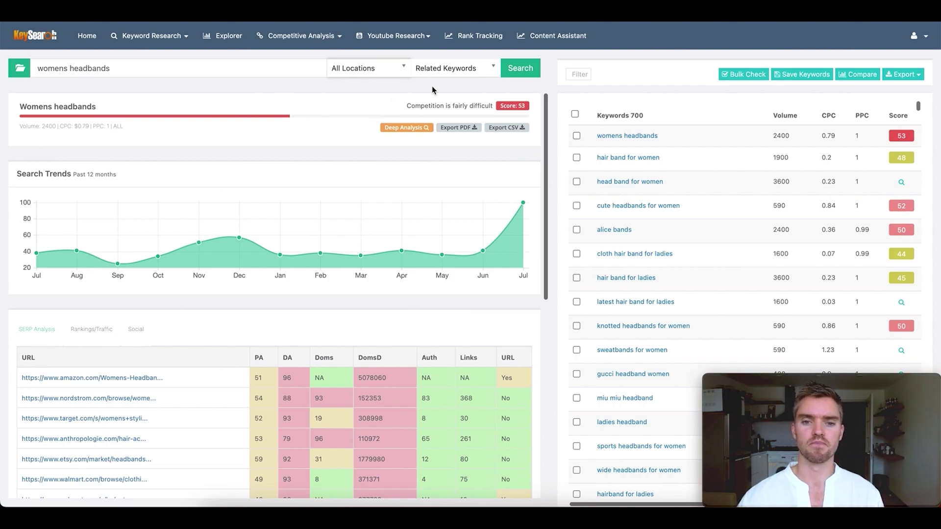
pyautogui.click(434, 73)
pyautogui.click(445, 98)
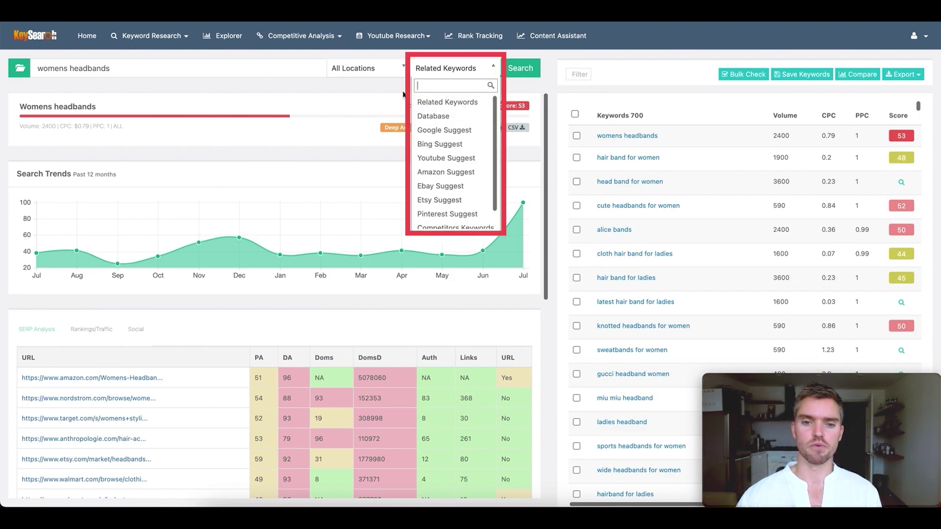
pyautogui.click(519, 71)
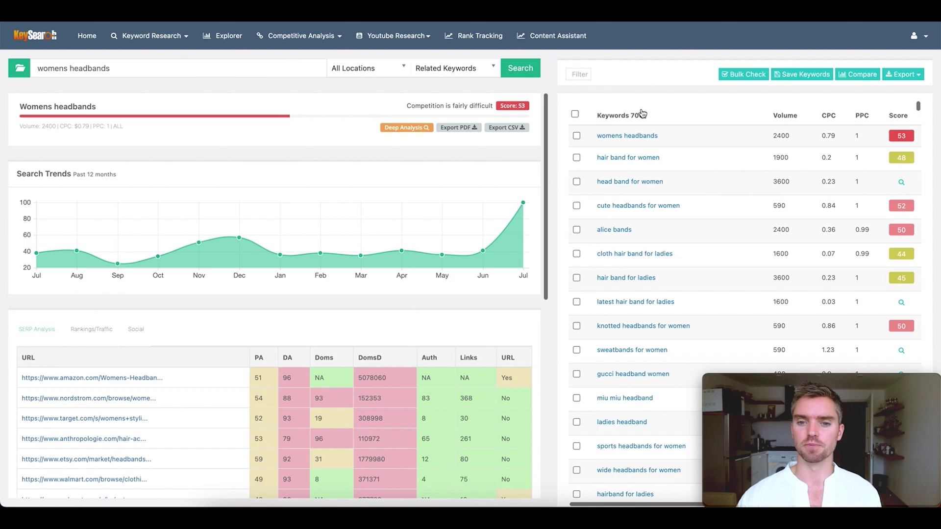
# Step: Sort the keyword results by volume, highest first, and check the top entries for irrelevant terms
pyautogui.click(787, 115)
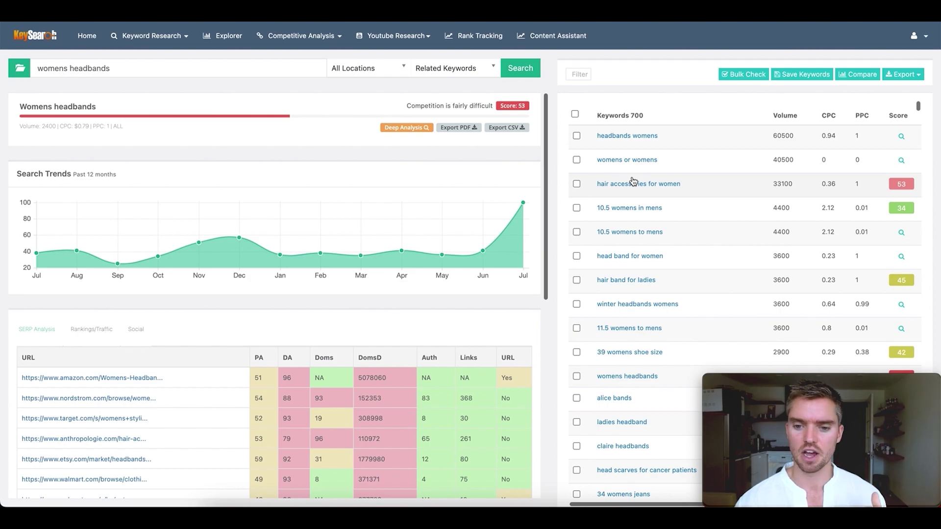
pyautogui.scroll(-2, 651, 231)
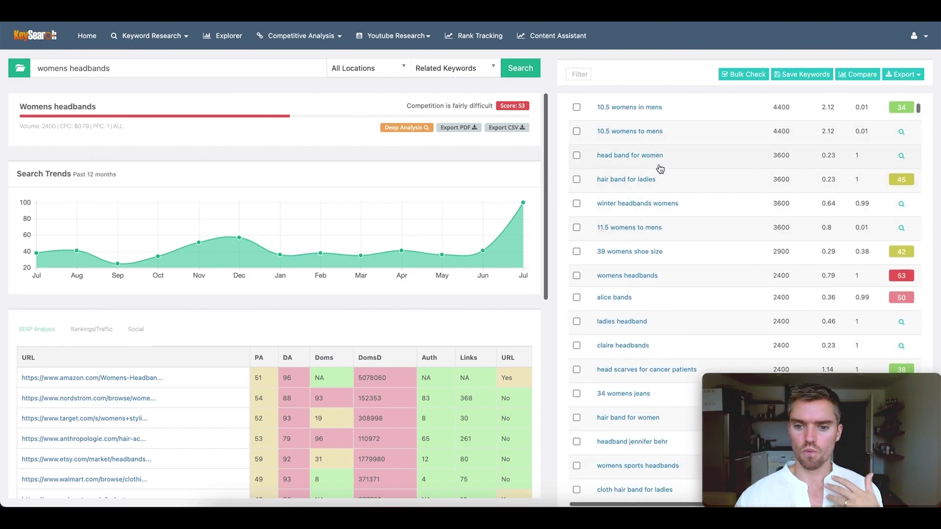
pyautogui.scroll(3, 659, 169)
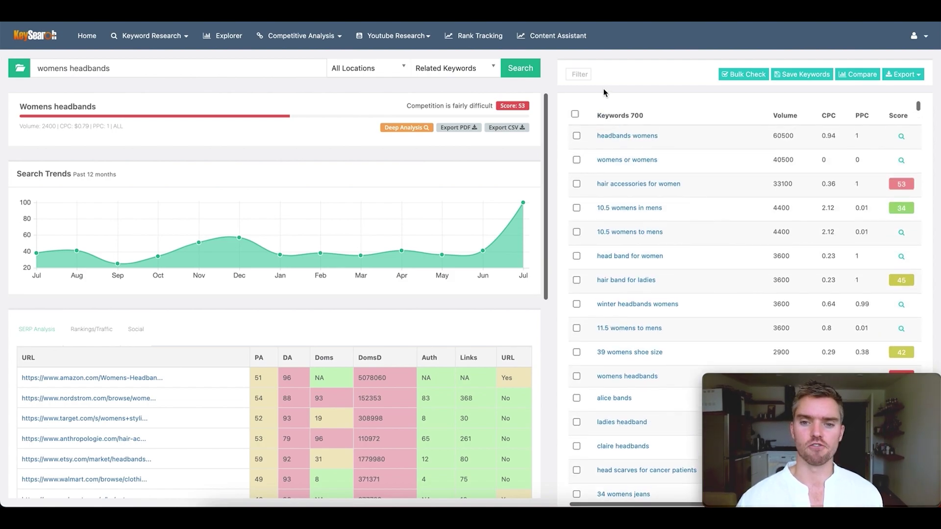
# Step: Filter the keyword results to exclude the negative word mens
pyautogui.click(582, 78)
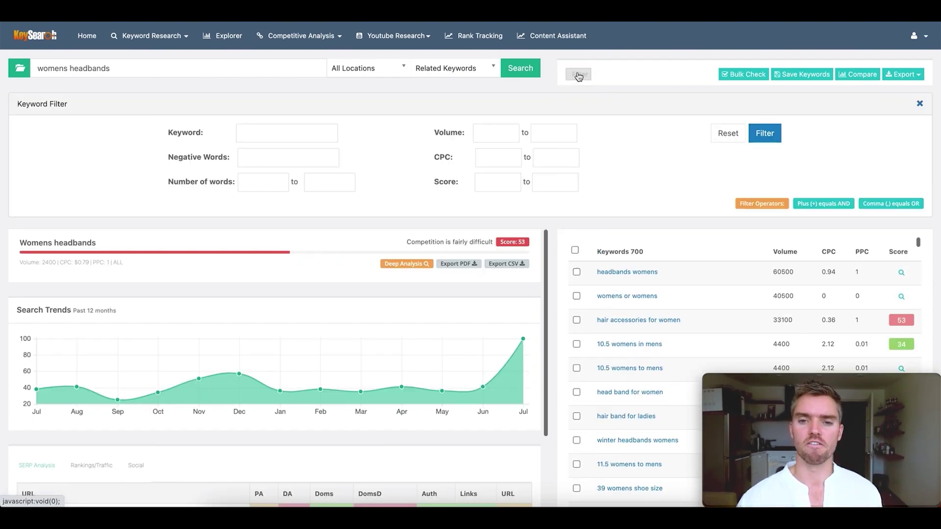
pyautogui.click(279, 160)
pyautogui.write('men')
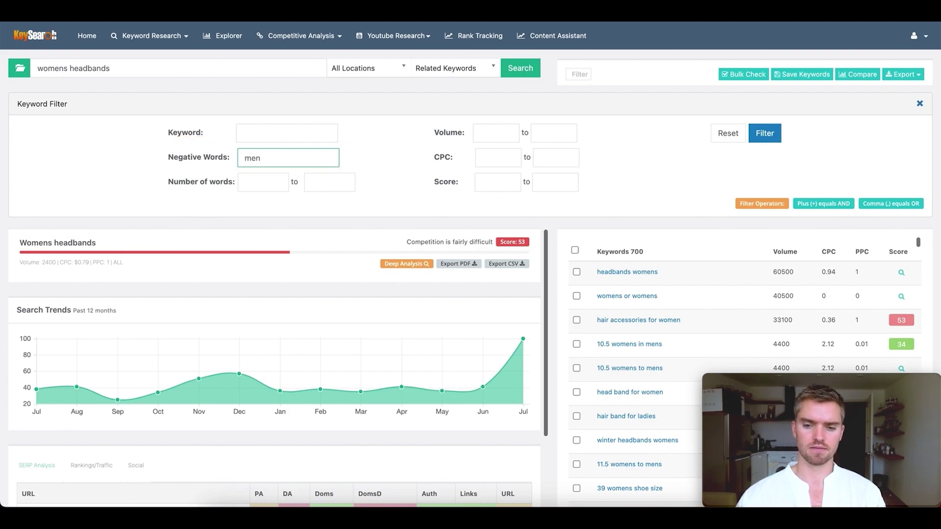
pyautogui.click(765, 133)
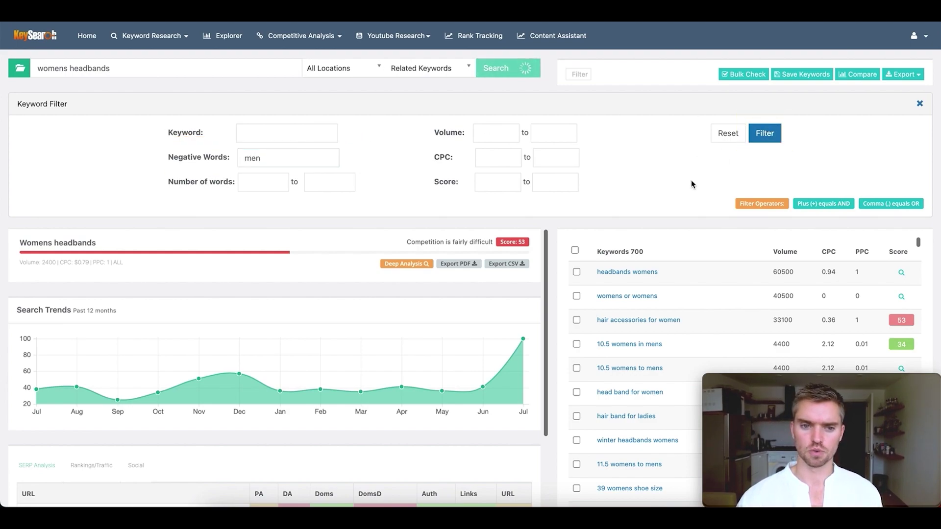
pyautogui.click(294, 163)
pyautogui.write('s')
pyautogui.click(764, 134)
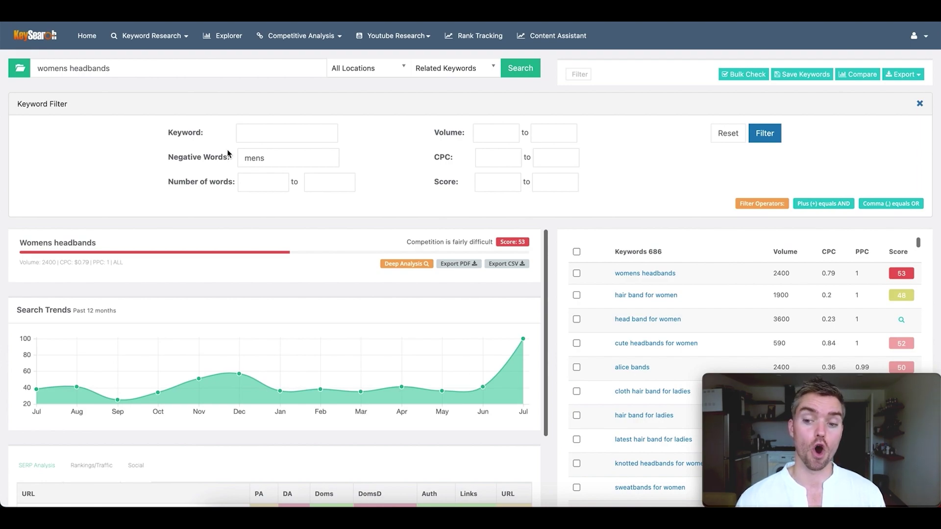
# Step: Select all the filtered keywords and export them as CSV Selected Keywords
pyautogui.click(785, 251)
pyautogui.click(576, 251)
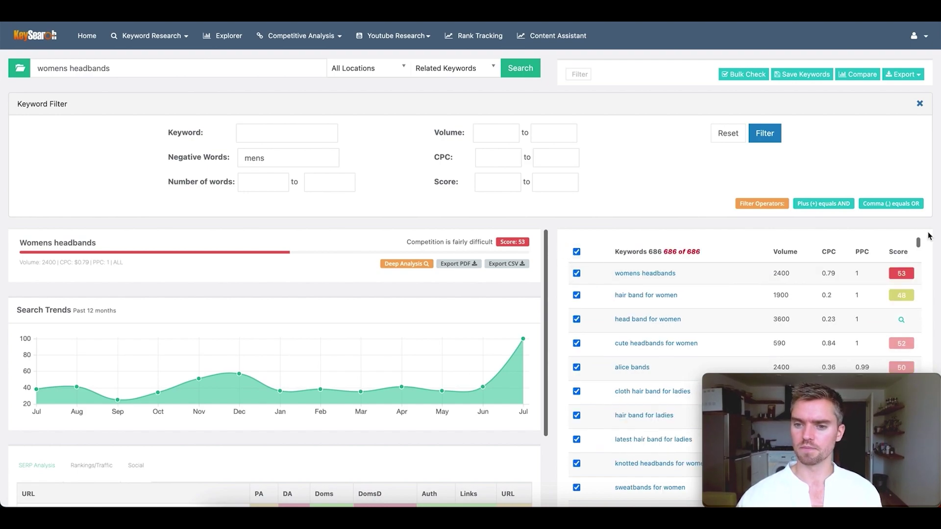
pyautogui.click(903, 75)
pyautogui.moveTo(861, 96)
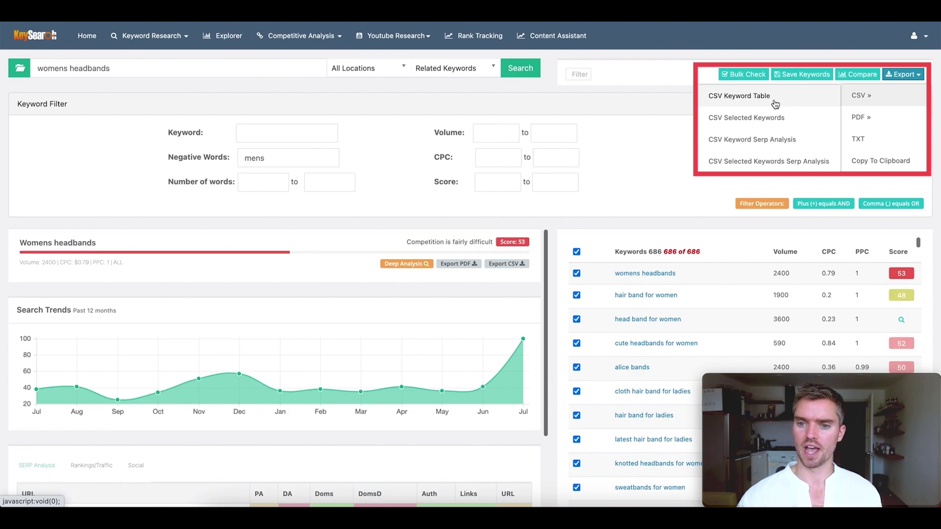
pyautogui.click(751, 119)
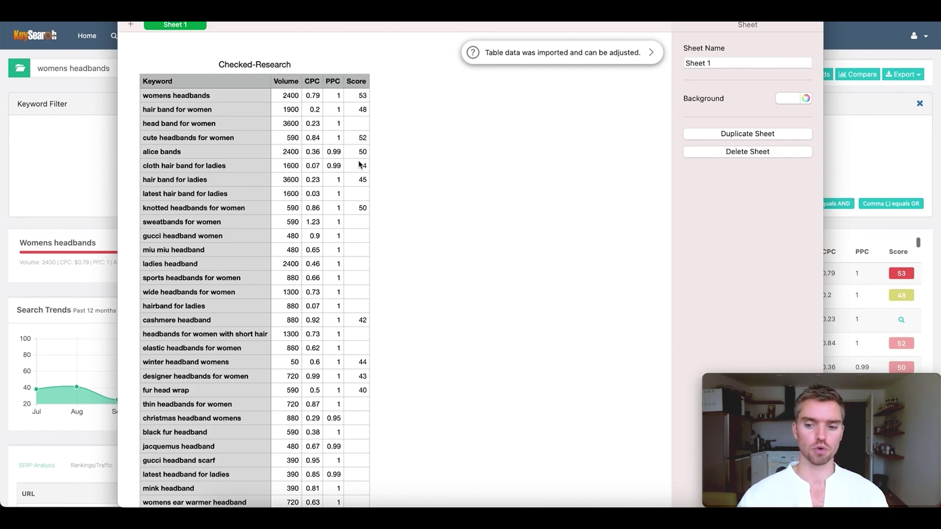
# Step: Examine the exported keyword table down to its last row, checking keyword relevance and volumes
pyautogui.click(227, 97)
pyautogui.scroll(-20, 250, 259)
pyautogui.scroll(-20, 249, 259)
pyautogui.scroll(-20, 249, 260)
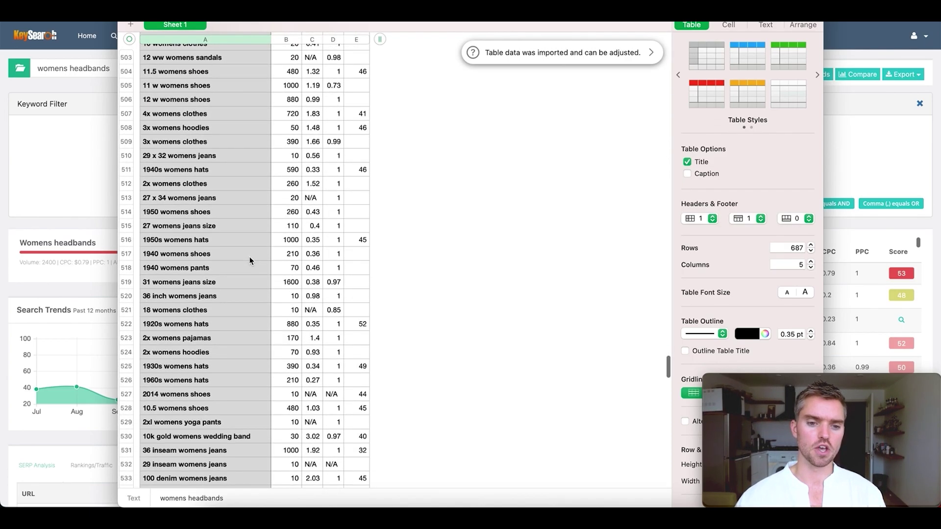
pyautogui.scroll(-16, 249, 260)
pyautogui.click(291, 252)
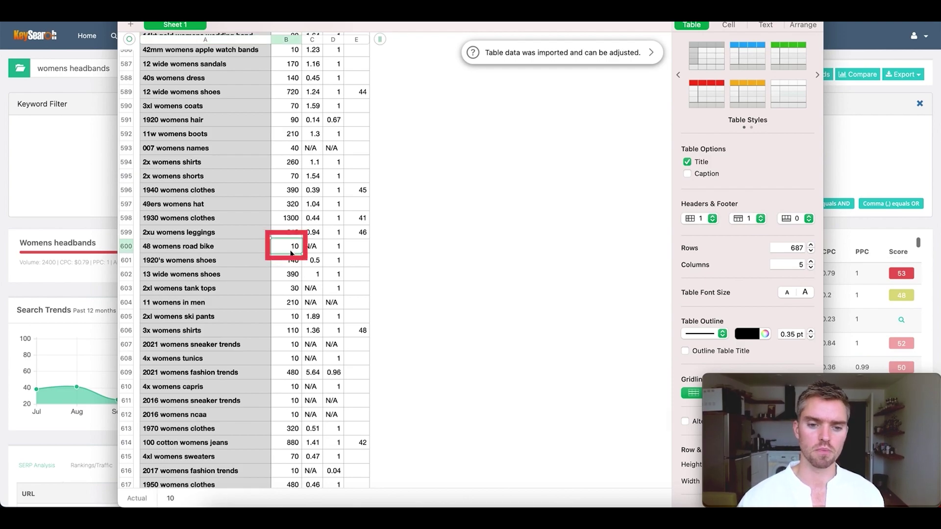
pyautogui.scroll(-15, 258, 307)
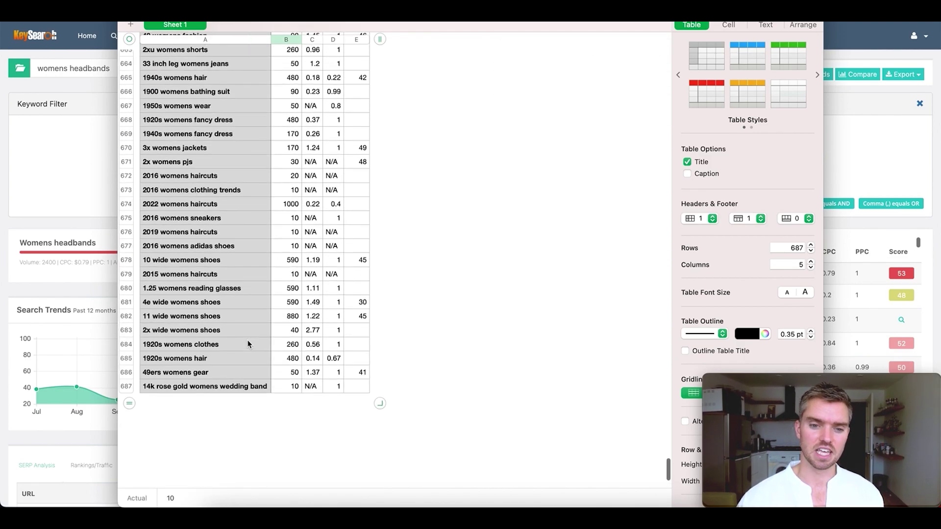
pyautogui.click(241, 415)
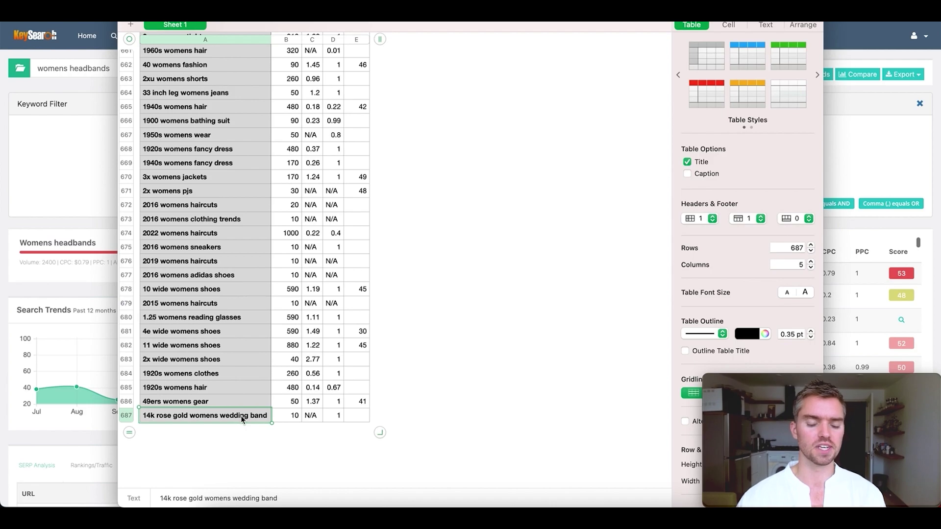
# Step: Switch back to KeySearch and set the keyword filter's minimum volume to 20
pyautogui.click(102, 230)
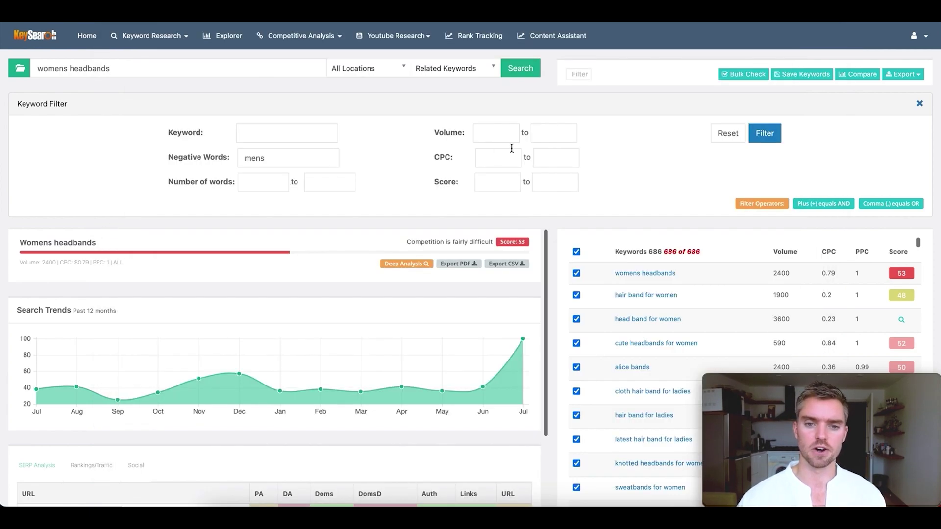
pyautogui.click(489, 131)
pyautogui.write('10')
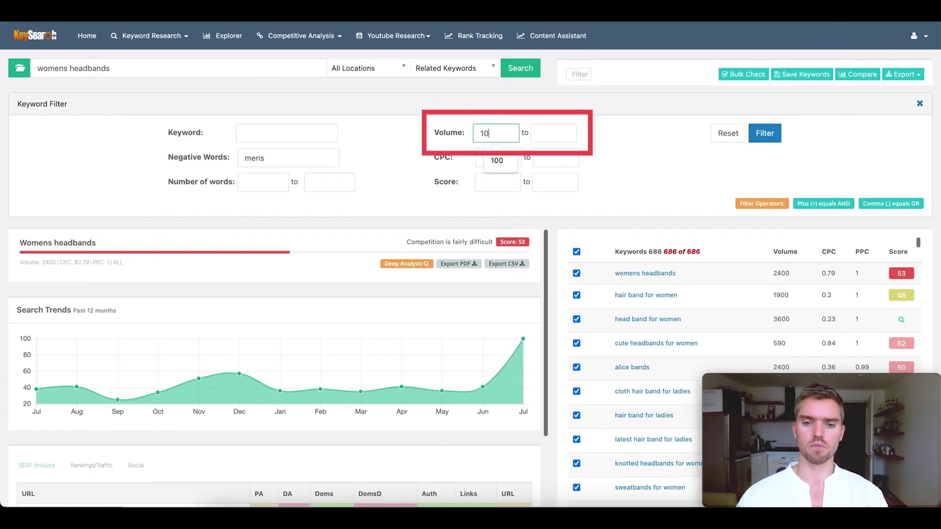
pyautogui.press('BackSpace')
pyautogui.press('BackSpace')
pyautogui.write('20')
pyautogui.click(539, 115)
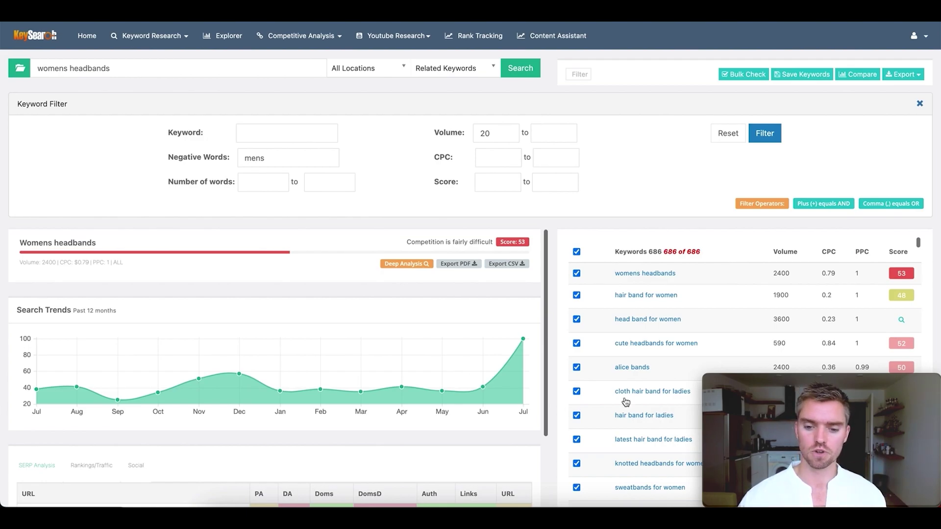
# Step: Reopen the exported keyword spreadsheet and return to the first rows of the table
pyautogui.click(671, 512)
pyautogui.click(234, 443)
pyautogui.click(227, 413)
pyautogui.scroll(15, 223, 279)
pyautogui.scroll(20, 223, 278)
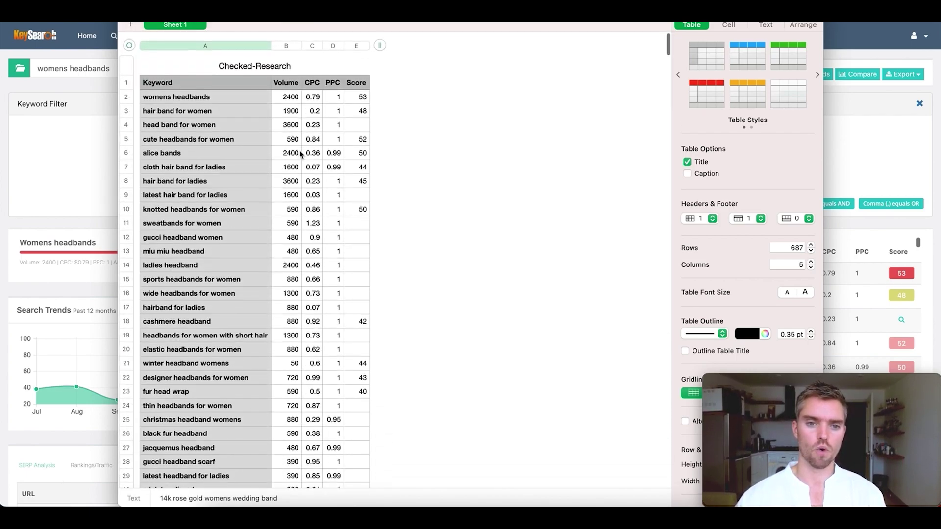
# Step: Sort the exported keyword table by Volume in descending order and select every entry in the Keyword column, excluding the header
pyautogui.click(295, 44)
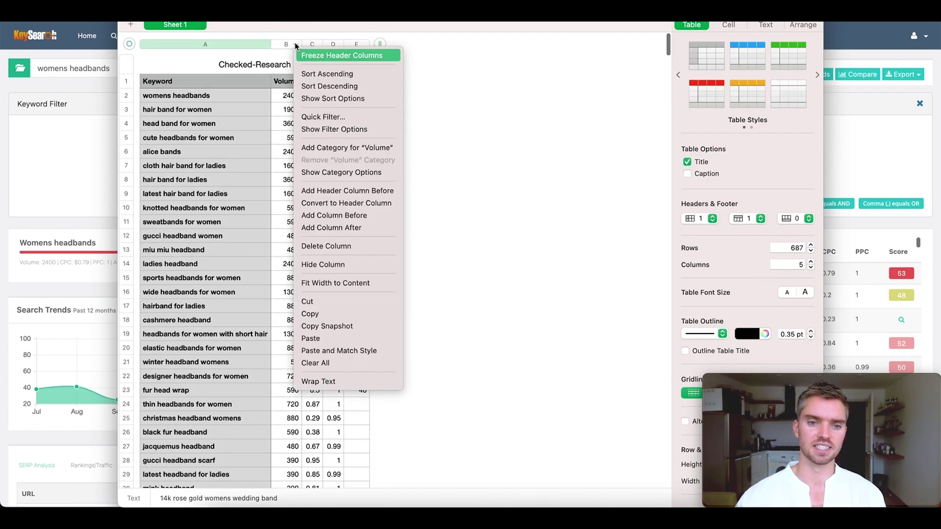
pyautogui.click(333, 86)
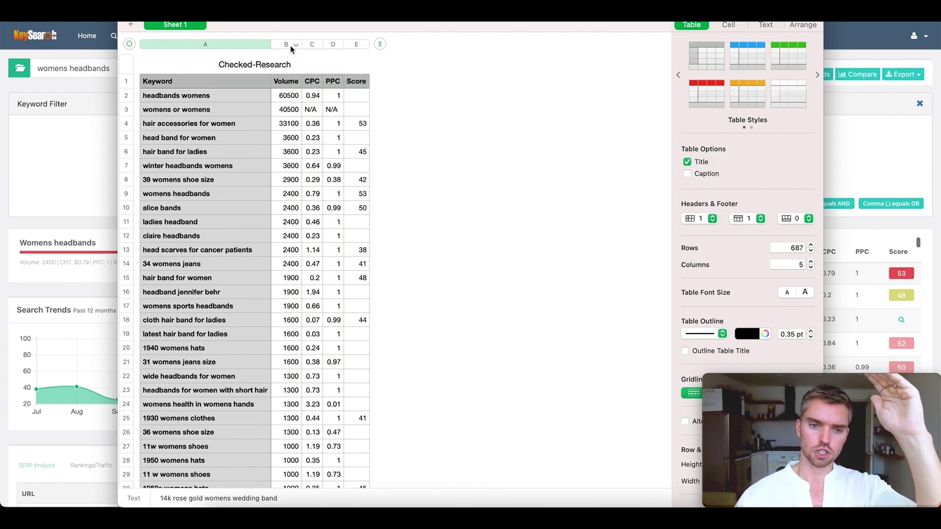
pyautogui.click(239, 95)
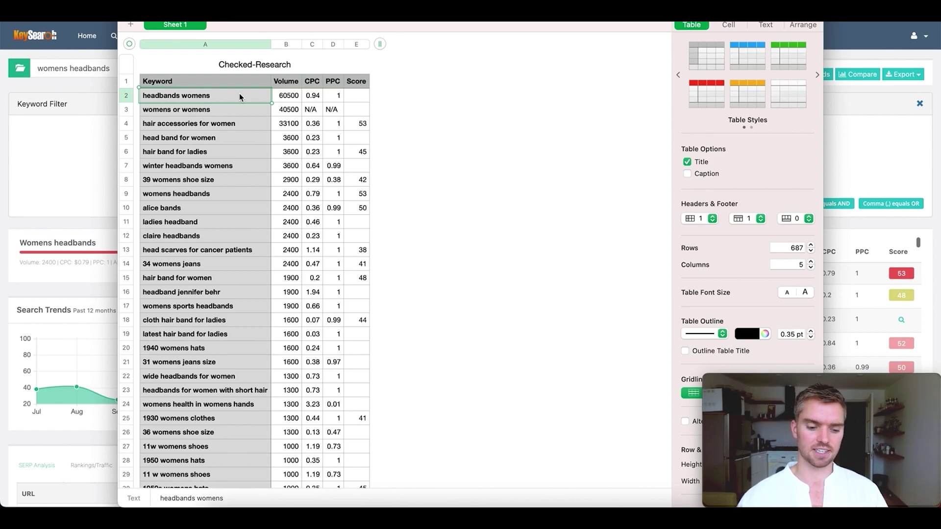
pyautogui.scroll(-20, 240, 184)
pyautogui.scroll(-20, 240, 184)
pyautogui.keyDown('shift'); pyautogui.click(239, 249); pyautogui.keyUp('shift')
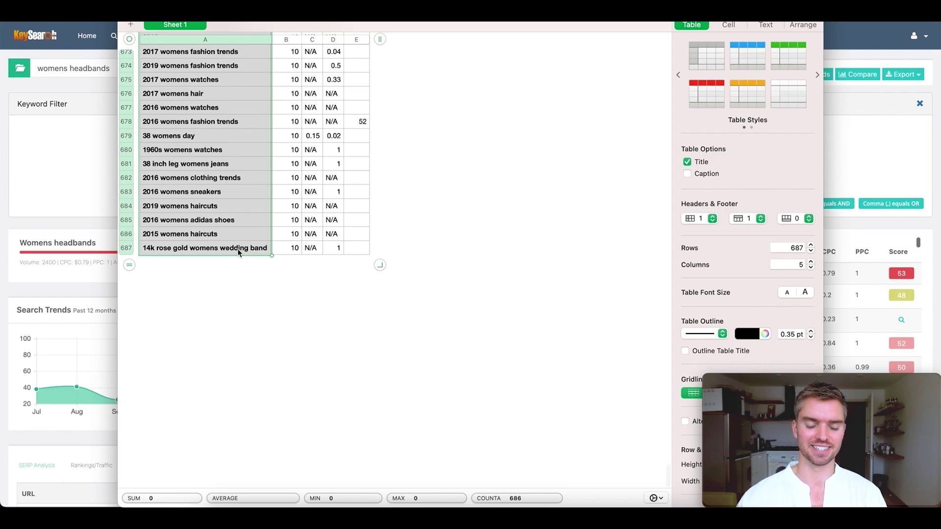
# Step: Switch to the duplicate-word removal tool, paste the copied keywords and remove repeated words in original order
pyautogui.click(62, 229)
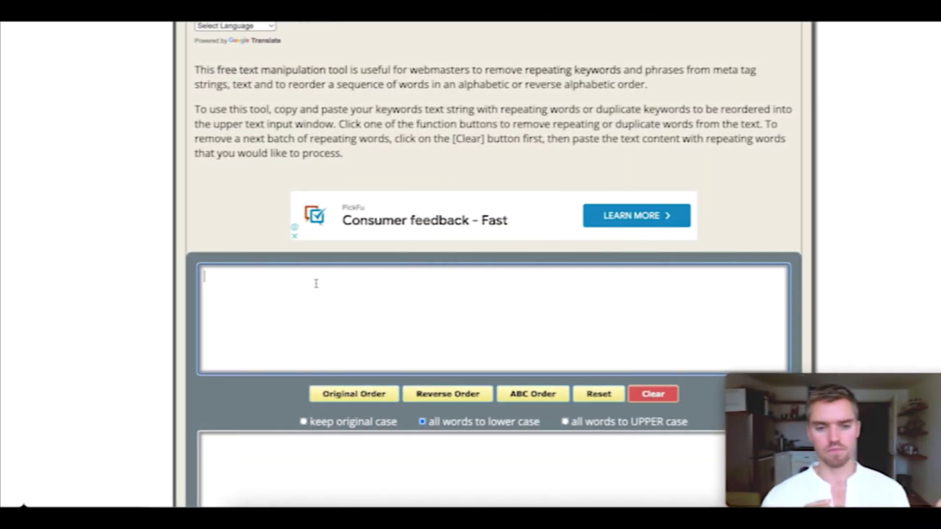
pyautogui.press('super+v')
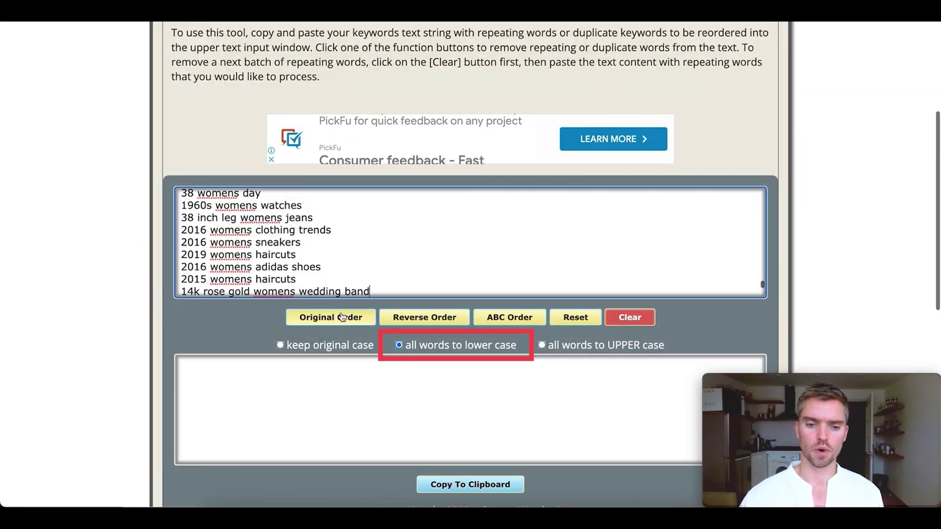
pyautogui.click(330, 317)
pyautogui.scroll(-2, 84, 346)
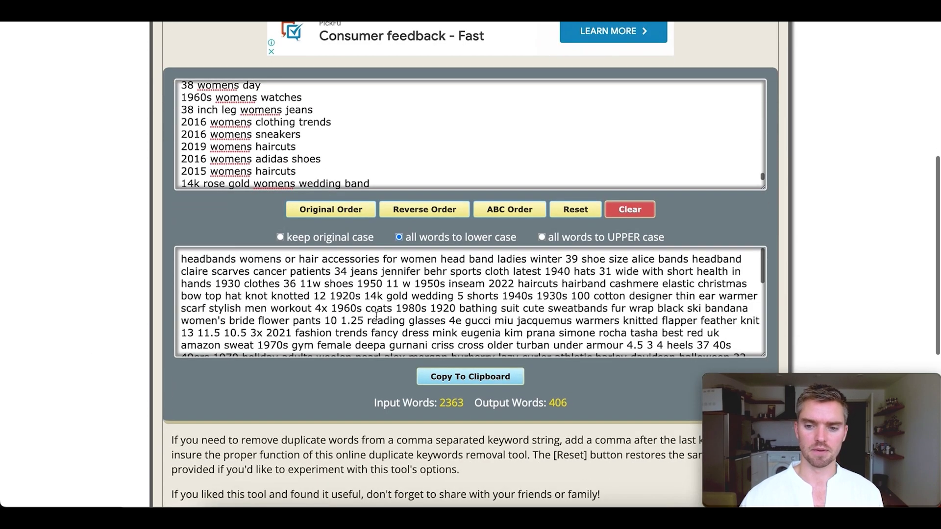
# Step: Copy the entire deduplicated word list and paste it into a blank Google Docs document
pyautogui.scroll(-5, 376, 316)
pyautogui.scroll(5, 375, 316)
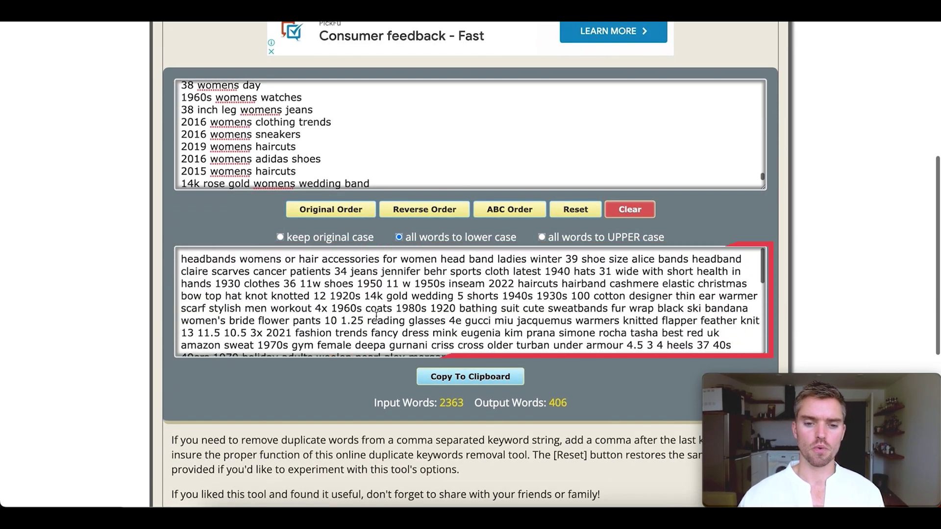
pyautogui.click(422, 314)
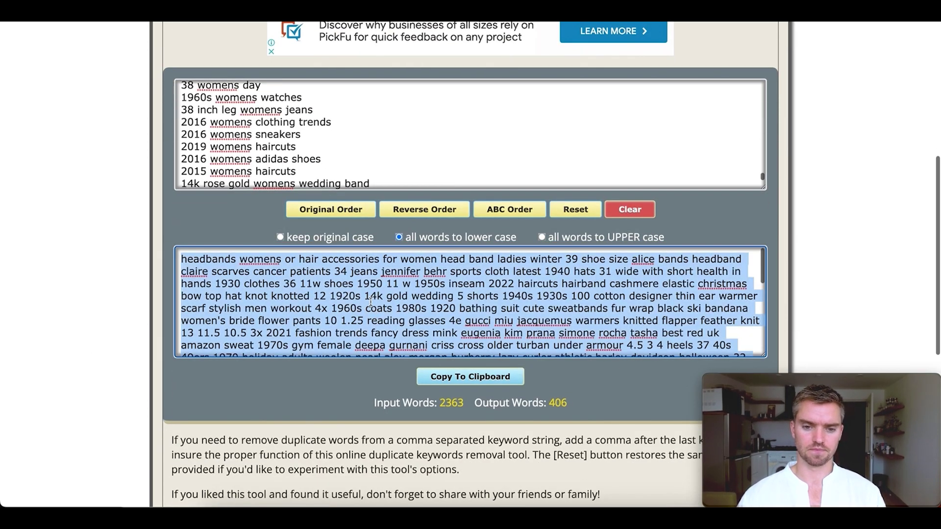
pyautogui.press('super+c')
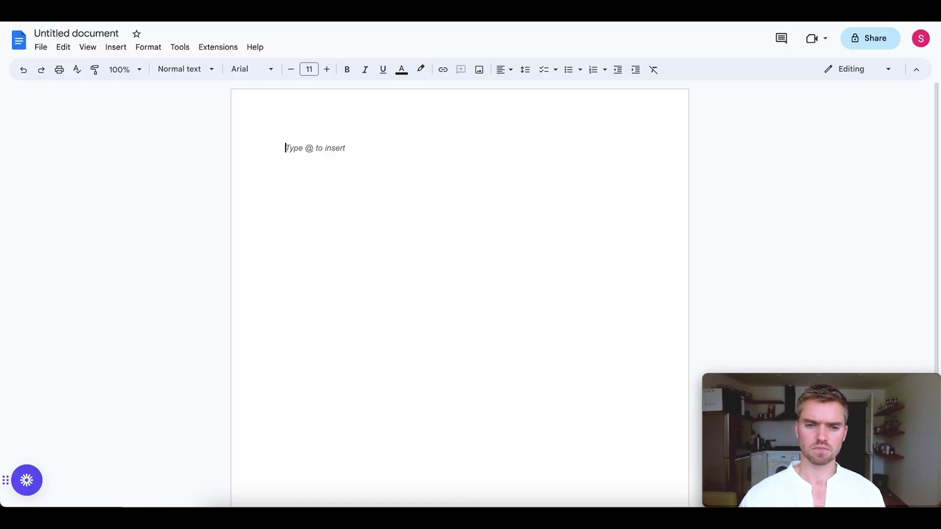
pyautogui.press('super+v')
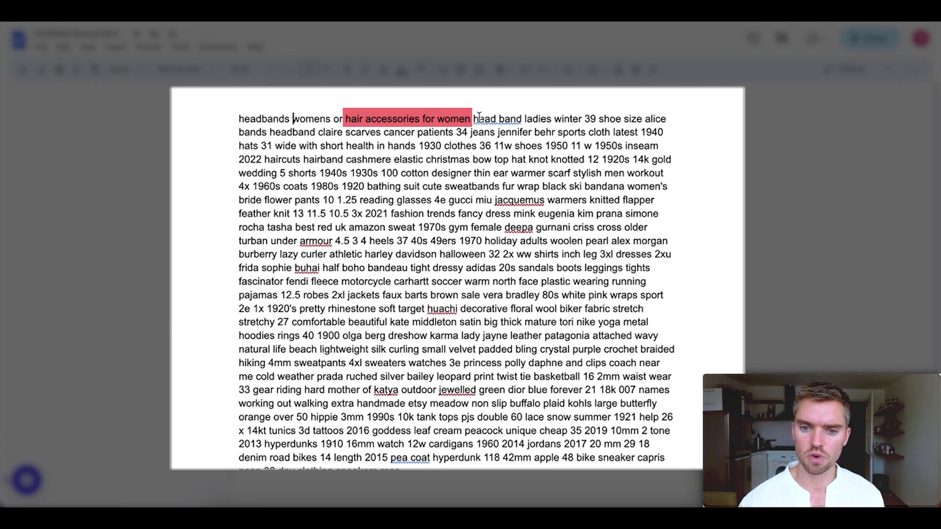
pyautogui.click(445, 110)
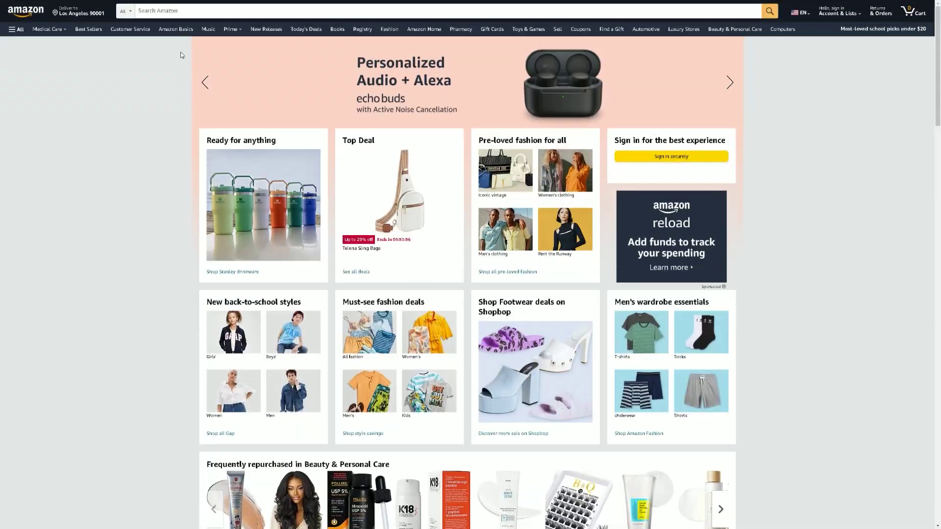
# Step: Search Amazon for "women head bands" and look over the headband listings in the results
pyautogui.click(155, 10)
pyautogui.write('women he')
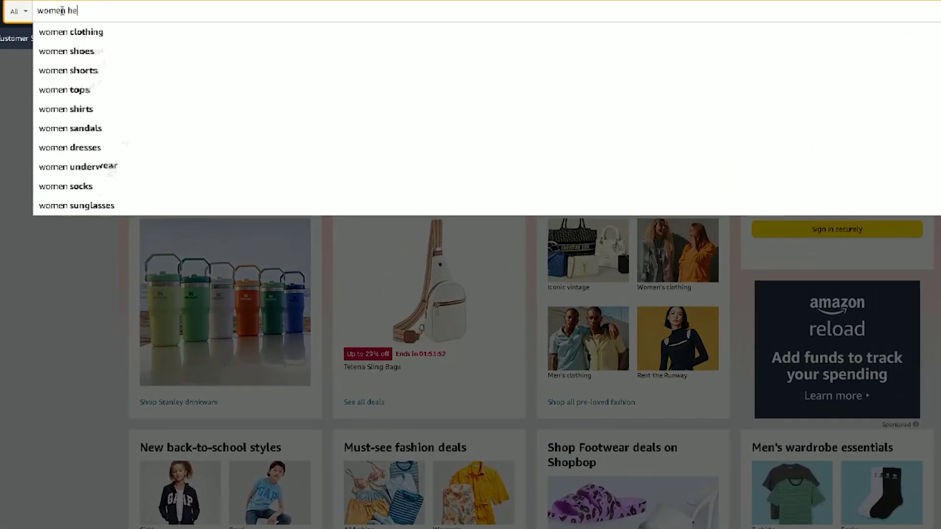
pyautogui.write('ad bands')
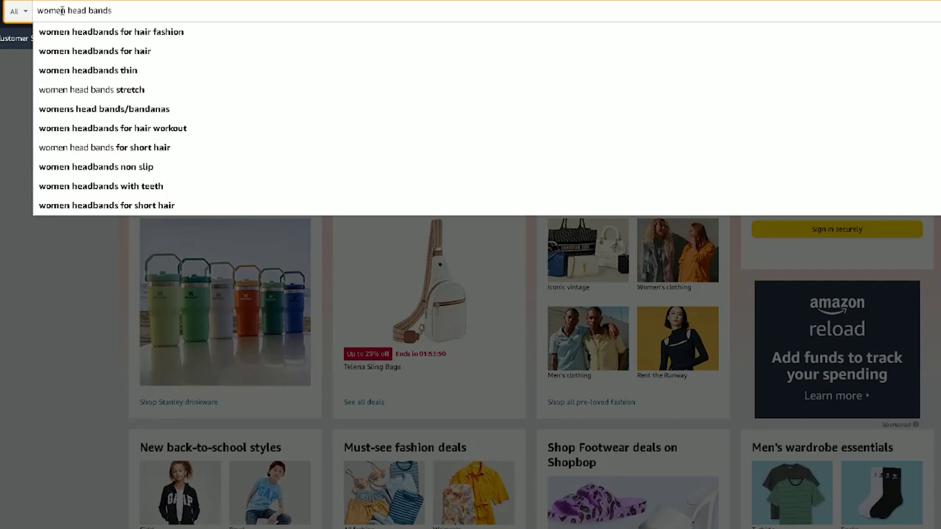
pyautogui.press('Return')
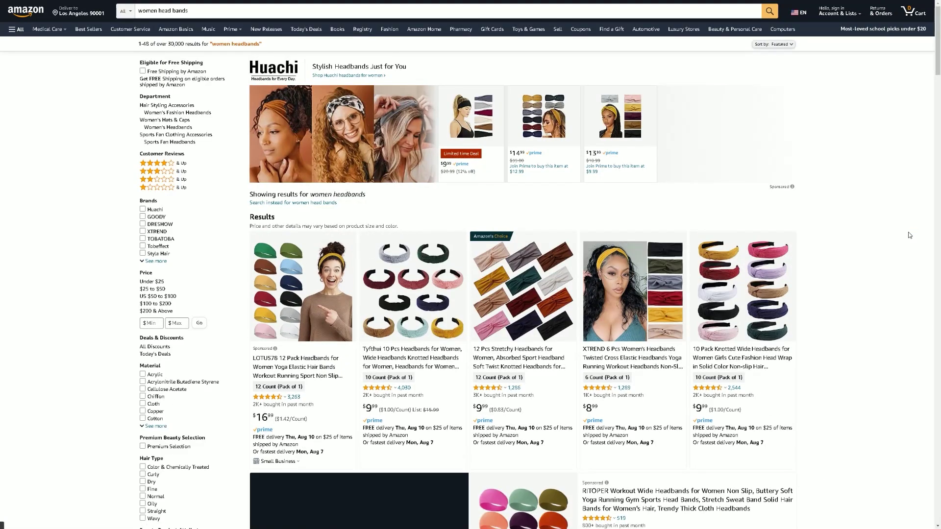
pyautogui.scroll(-1, 908, 245)
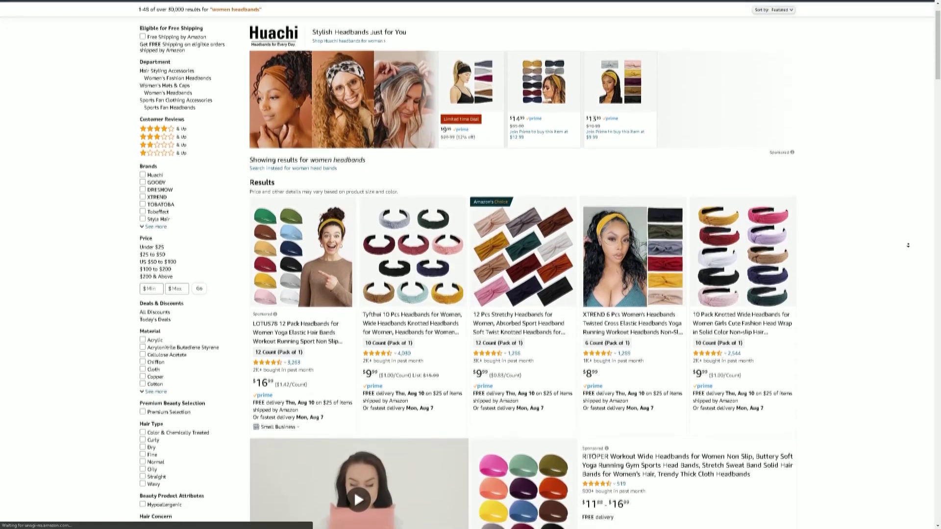
pyautogui.scroll(-3, 908, 244)
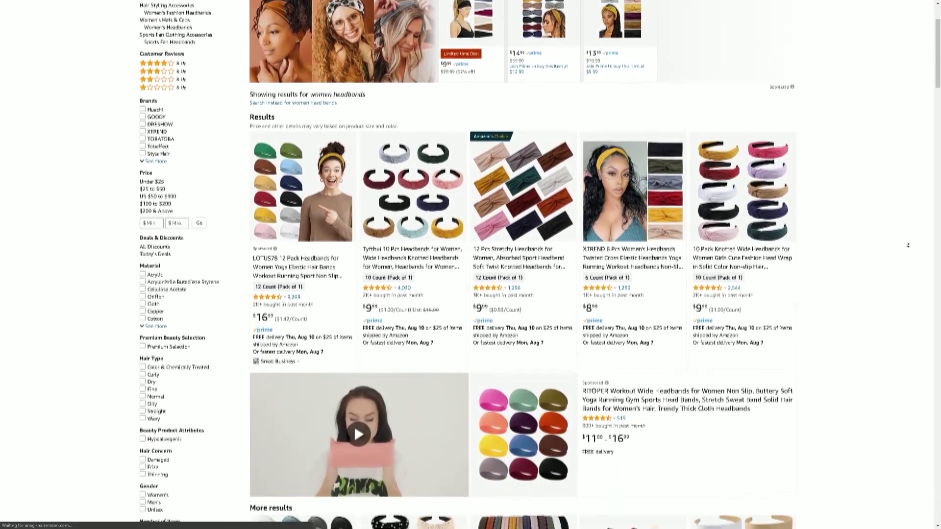
pyautogui.scroll(-1, 907, 245)
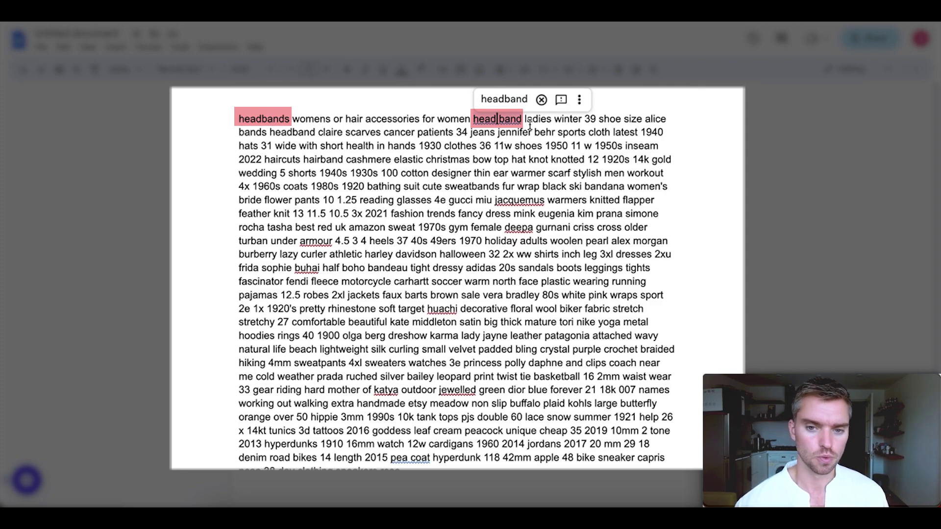
# Step: Delete the words "winter", "39" and "shoe" from the first line of the Google Docs keyword list
pyautogui.doubleClick(571, 119)
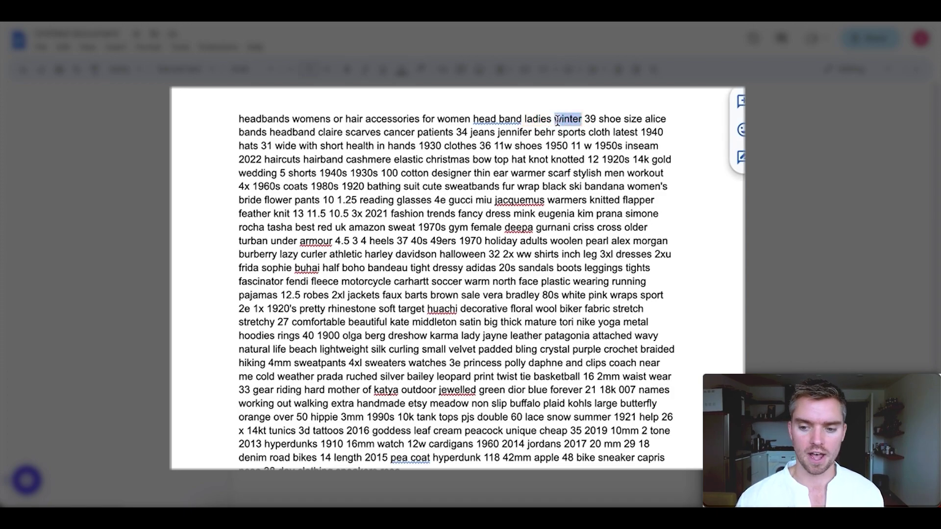
pyautogui.press('BackSpace')
pyautogui.doubleClick(562, 120)
pyautogui.press('BackSpace')
pyautogui.doubleClick(564, 120)
pyautogui.press('BackSpace')
pyautogui.press('BackSpace')
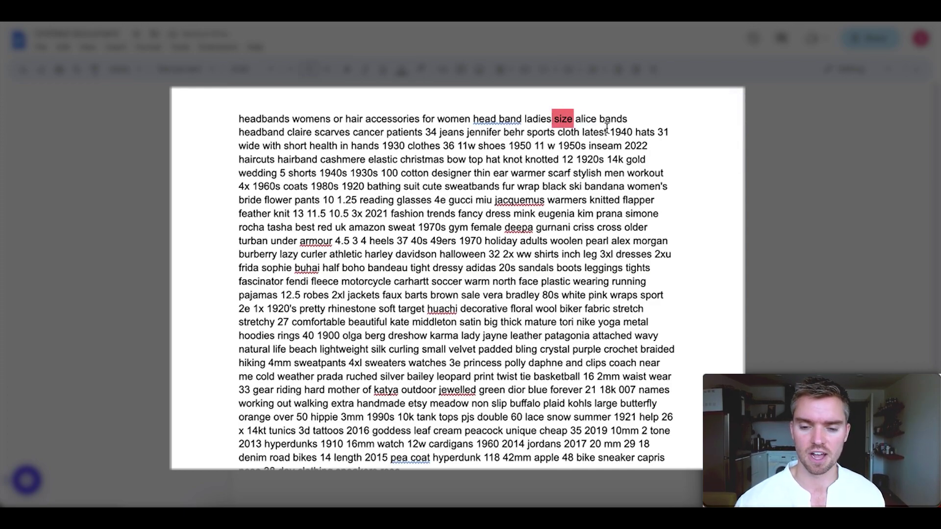
# Step: Remove the words "alice", "claire" and "scarves" from the first two lines of the keyword list
pyautogui.moveTo(574, 119); pyautogui.dragTo(630, 120)
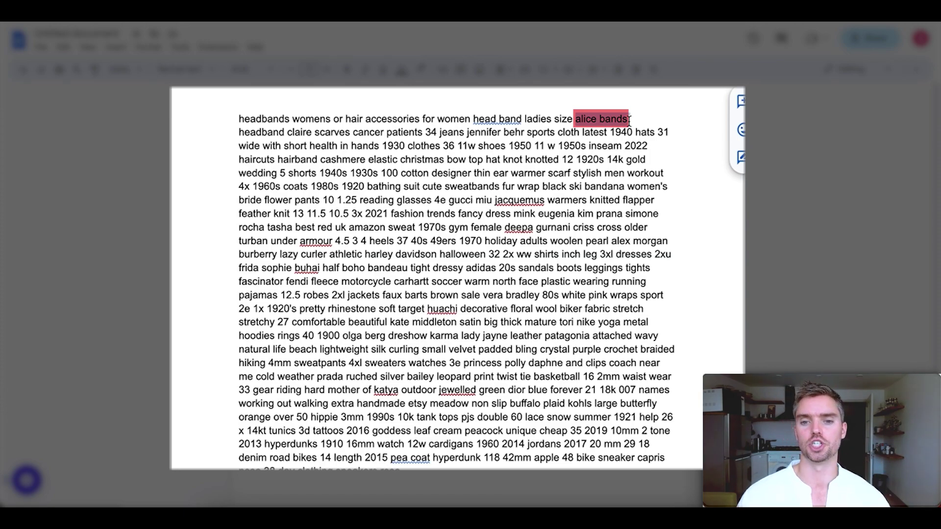
pyautogui.click(621, 119)
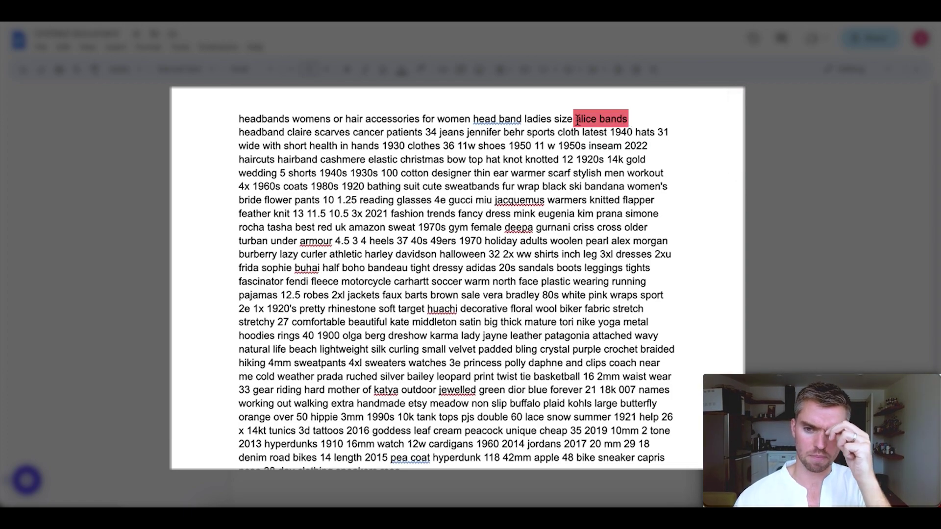
pyautogui.moveTo(576, 119); pyautogui.dragTo(607, 120)
pyautogui.press('BackSpace')
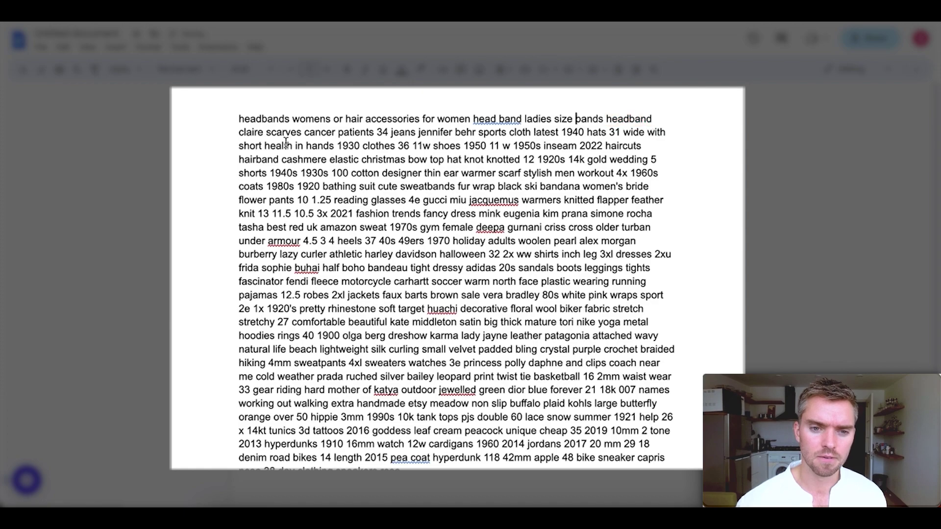
pyautogui.press('BackSpace')
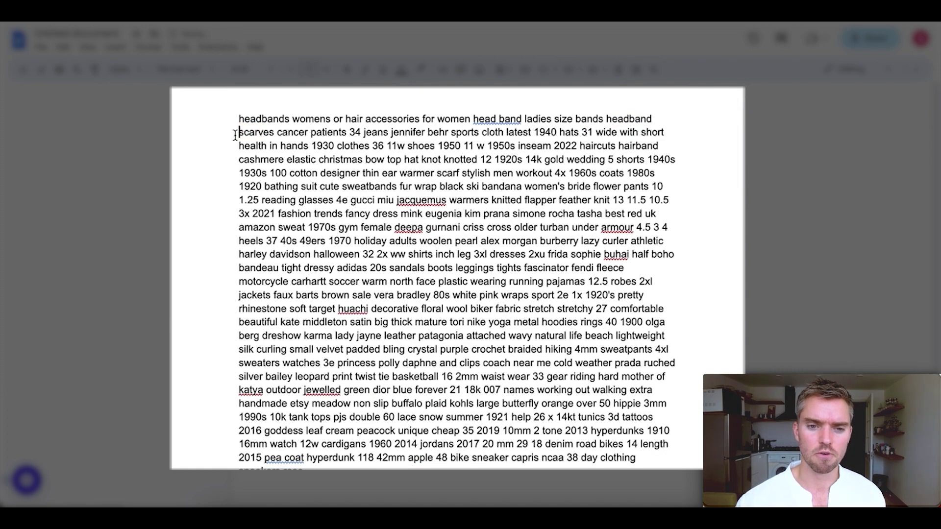
pyautogui.doubleClick(264, 132)
pyautogui.press('BackSpace')
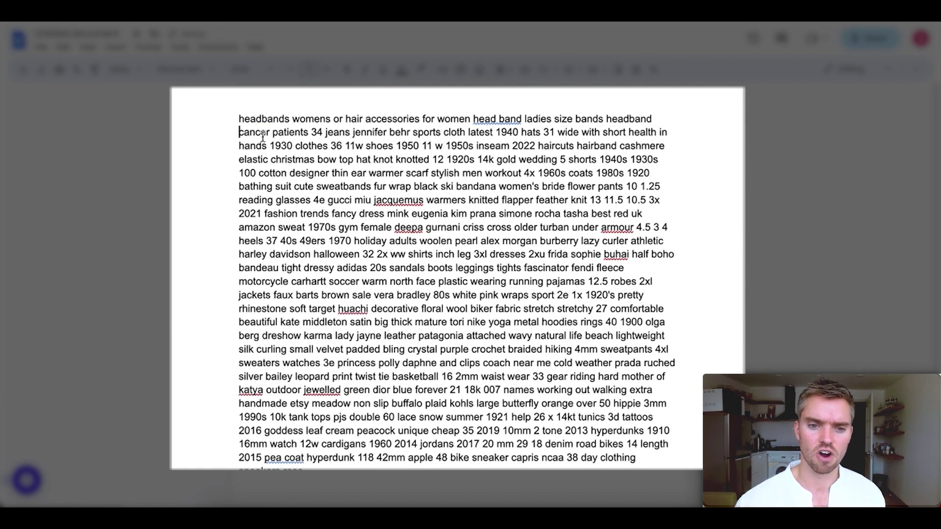
# Step: Delete "34 jeans" and the brand name "jennifer behr" after "cancer patients" in the keyword list
pyautogui.doubleClick(316, 132)
pyautogui.press('BackSpace')
pyautogui.moveTo(308, 132); pyautogui.dragTo(368, 137)
pyautogui.press('BackSpace')
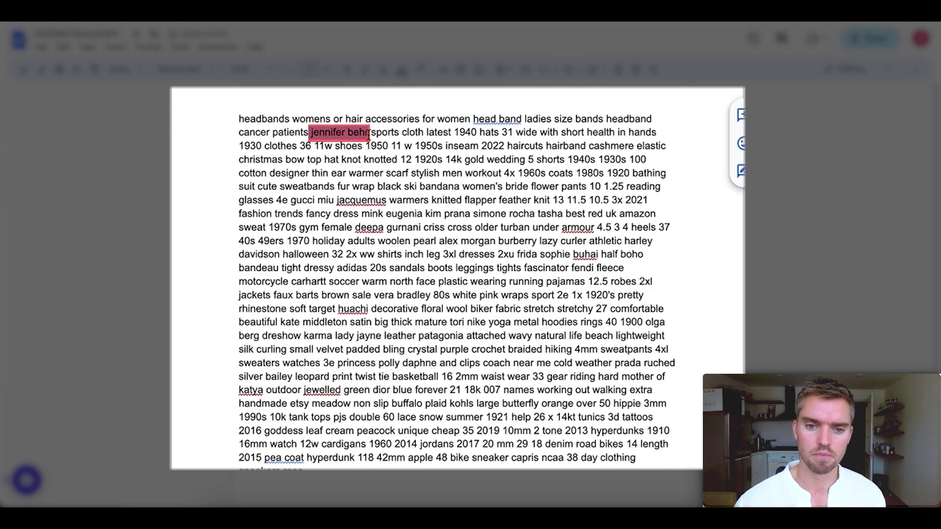
pyautogui.press('BackSpace')
# Step: Delete "1940 hats 31" and separate the cleaned words ending in "latest" from the remaining list with a blank line
pyautogui.moveTo(308, 132); pyautogui.dragTo(341, 136)
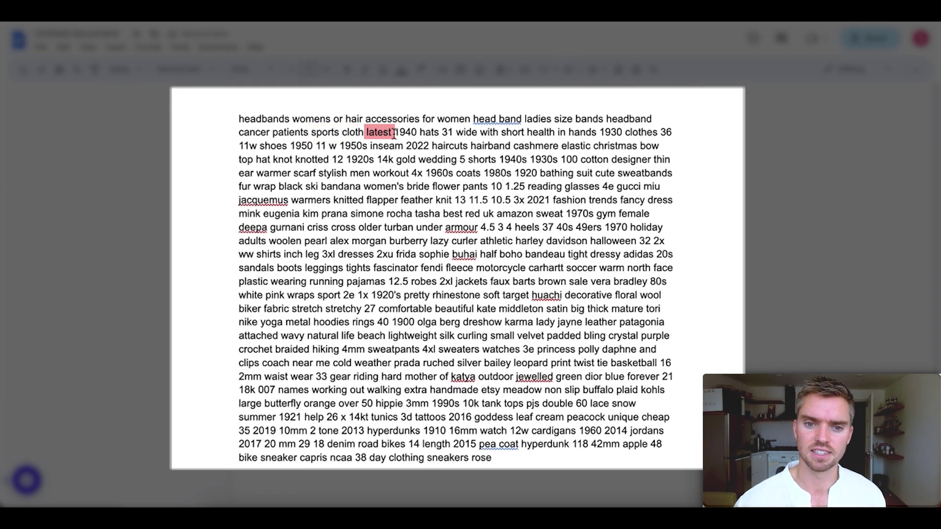
pyautogui.moveTo(393, 133); pyautogui.dragTo(456, 133)
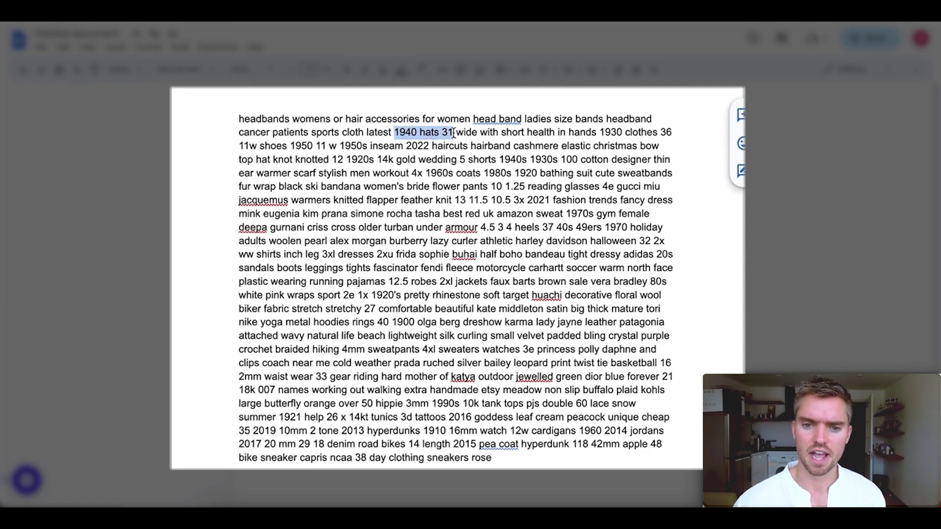
pyautogui.press('BackSpace')
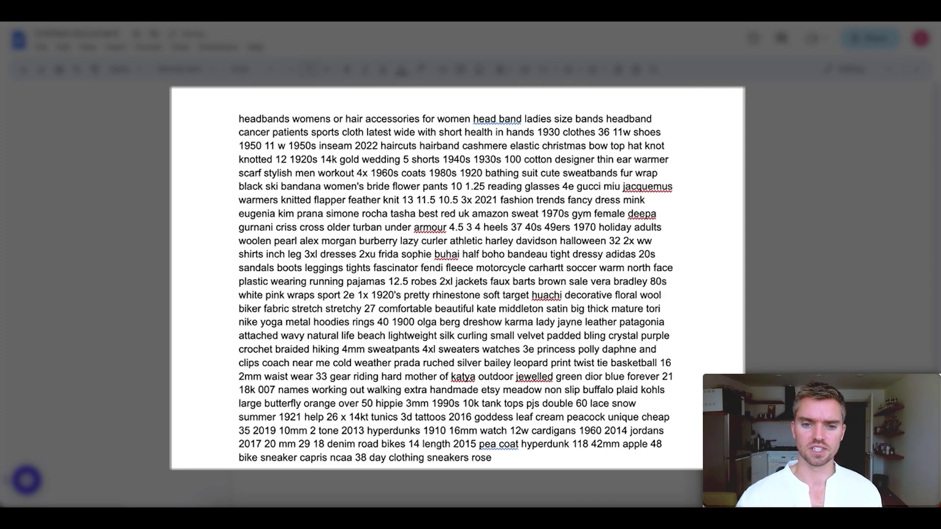
pyautogui.press('Return')
pyautogui.press('Return')
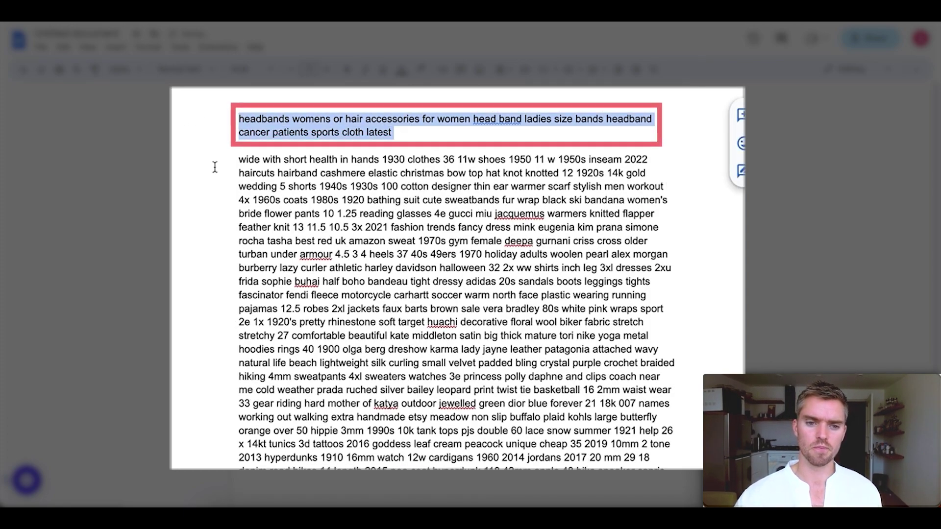
pyautogui.moveTo(239, 159); pyautogui.dragTo(664, 469)
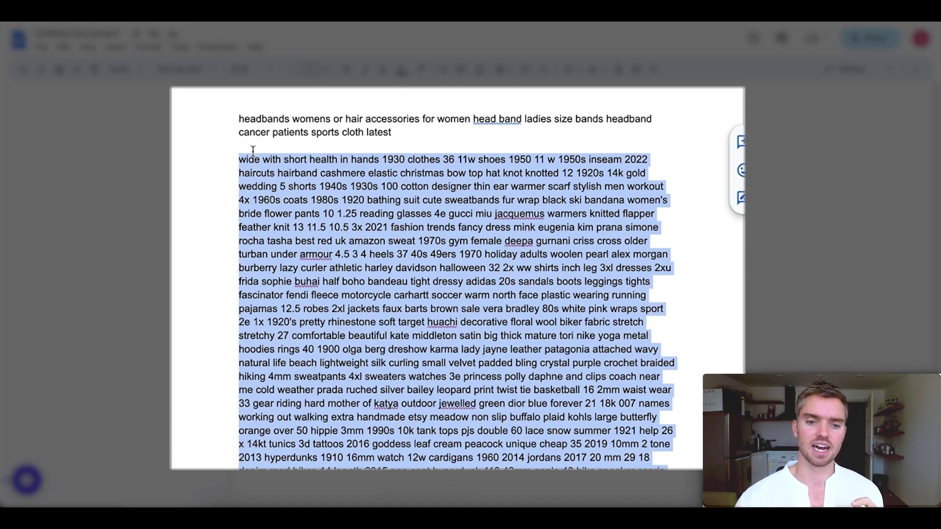
pyautogui.click(229, 155)
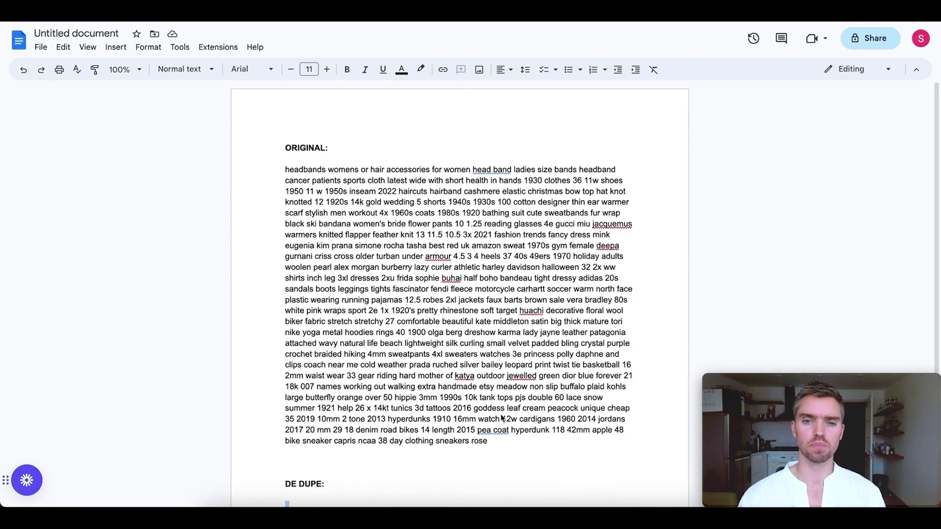
# Step: Switch to the Aruna Amazon Marketplace Analysis spreadsheet and review the Relevant KWs keyword column down to its last entry
pyautogui.scroll(-1, 513, 312)
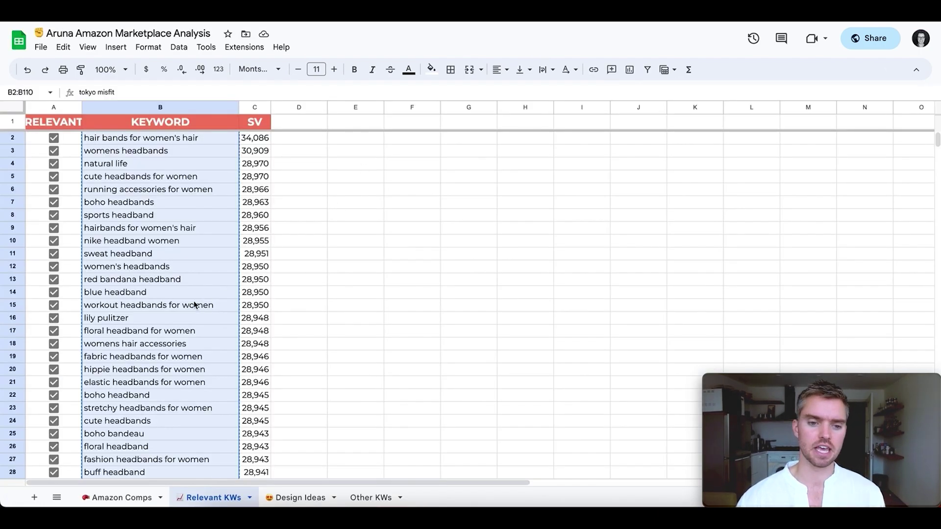
pyautogui.scroll(-20, 194, 305)
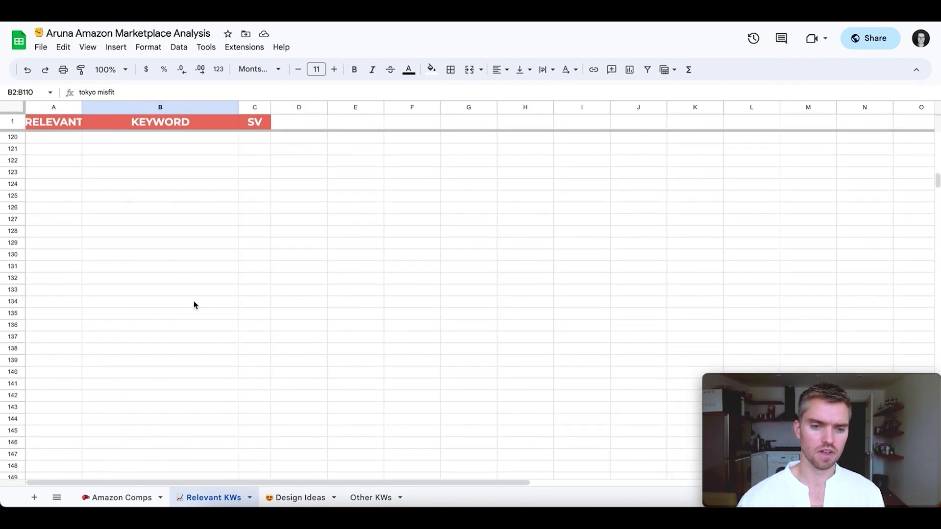
pyautogui.scroll(12, 193, 305)
pyautogui.scroll(-4, 185, 305)
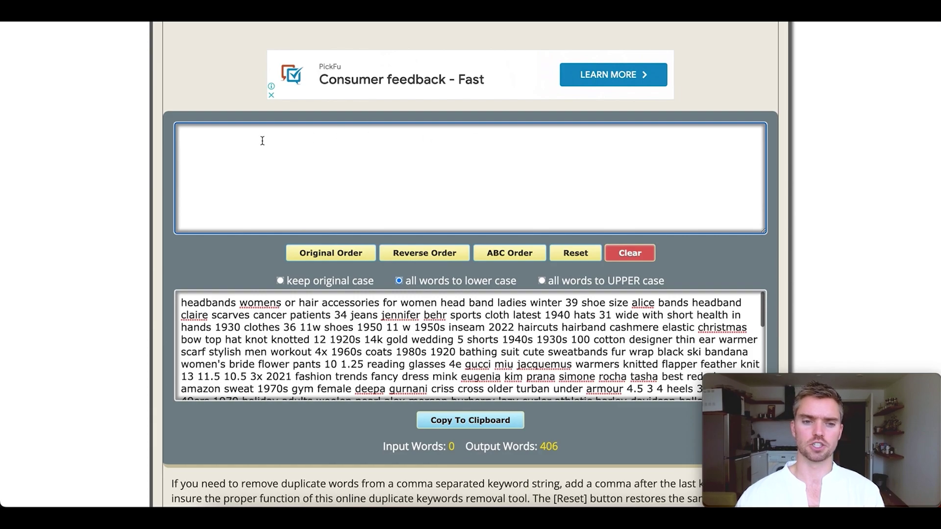
# Step: Paste the Amazon relevant keywords into the empty duplicate remover input and add the separator XYZCODEWORDXYZ below them, followed by a blank line
pyautogui.press('super+v')
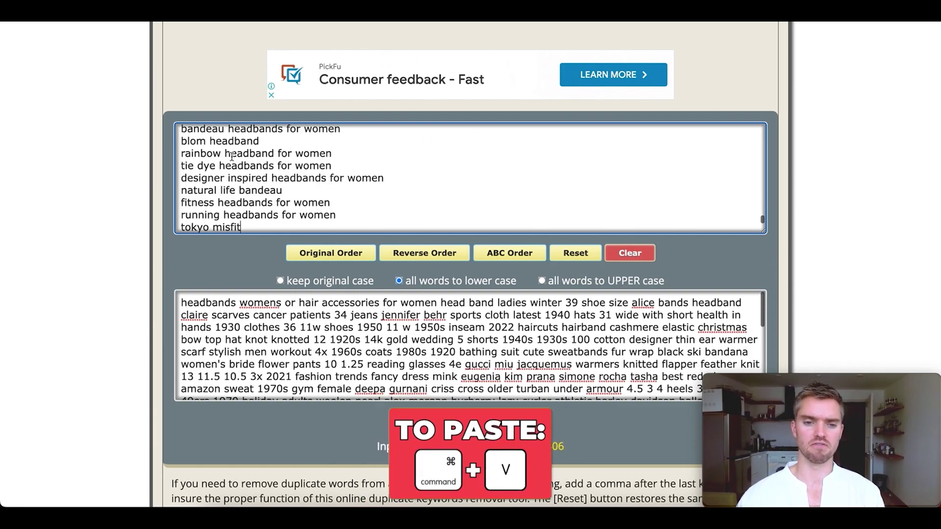
pyautogui.scroll(-1, 234, 216)
pyautogui.press('Return')
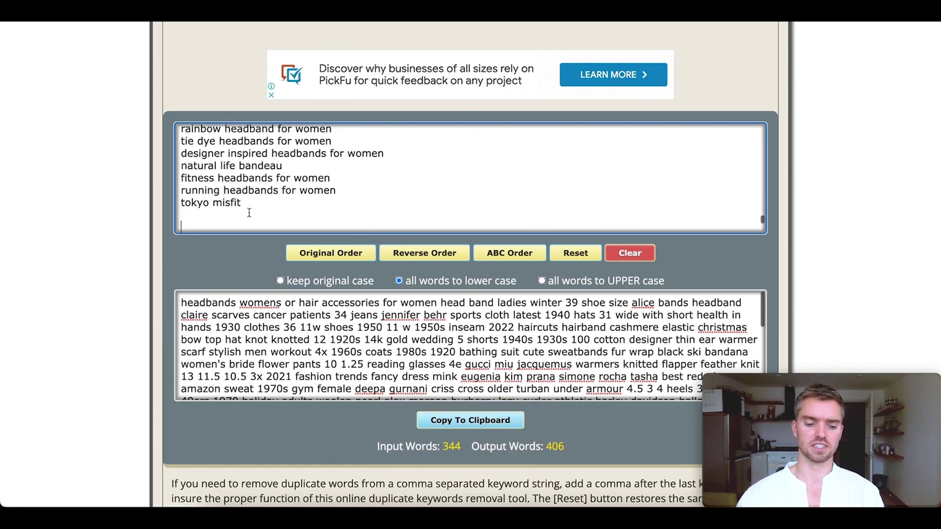
pyautogui.write('XYZCODEWORD')
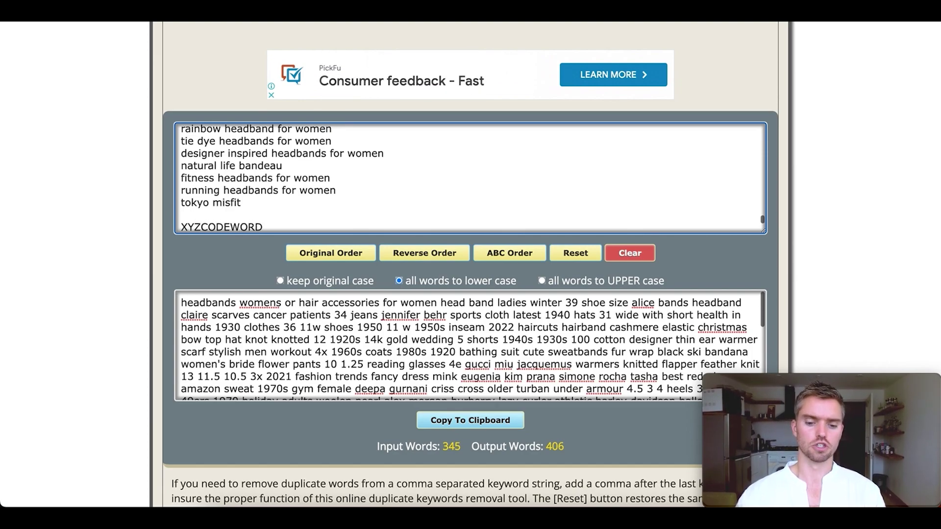
pyautogui.write('XYZ')
pyautogui.press('Return')
pyautogui.press('Return')
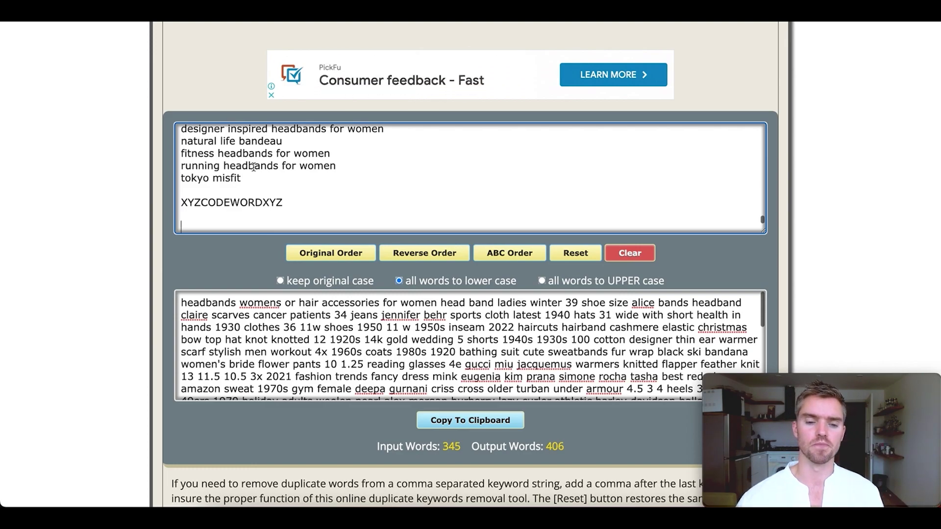
# Step: Copy the word list under ORIGINAL in the Google Docs document and paste it below XYZCODEWORDXYZ in the duplicate remover input
pyautogui.click(307, 199)
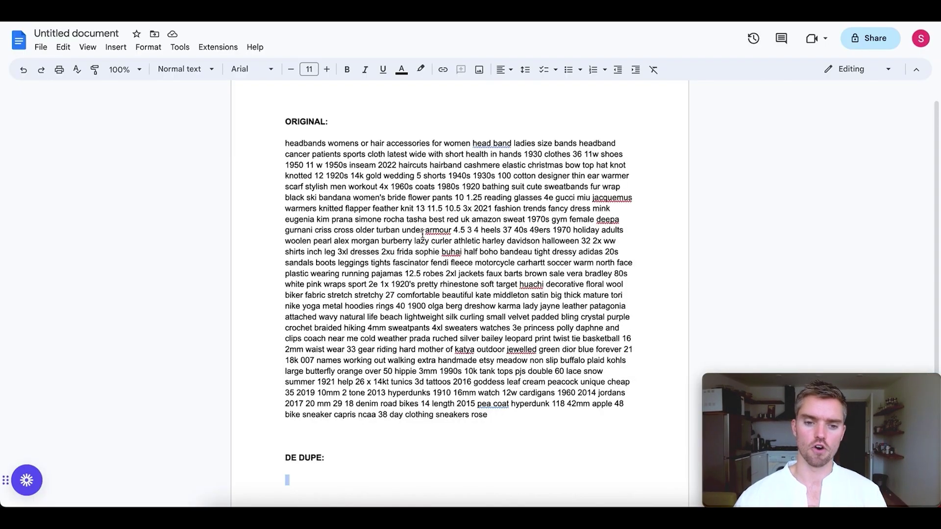
pyautogui.moveTo(504, 418); pyautogui.dragTo(281, 141)
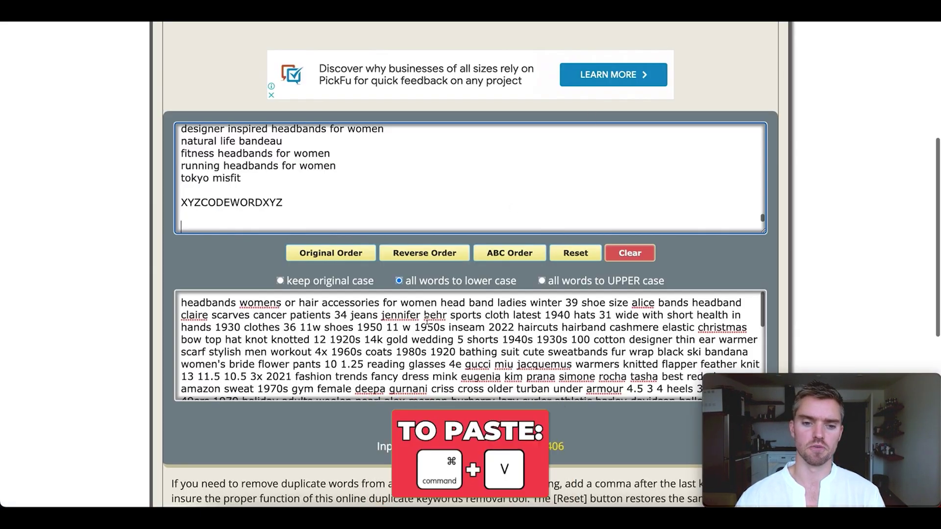
pyautogui.click(293, 224)
pyautogui.press('super+v')
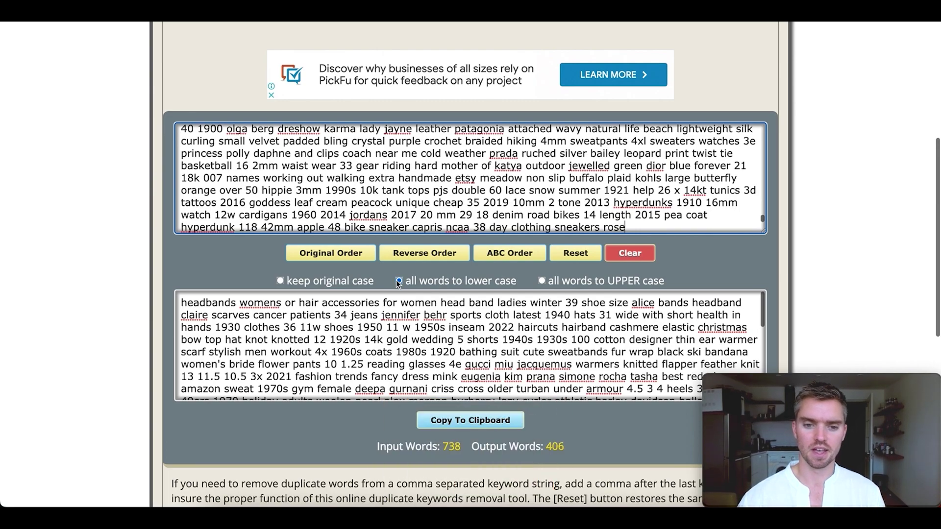
# Step: Remove the duplicates in original order and delete everything in the output up to and including xyzcodewordxyz
pyautogui.click(335, 253)
pyautogui.scroll(-2, 497, 342)
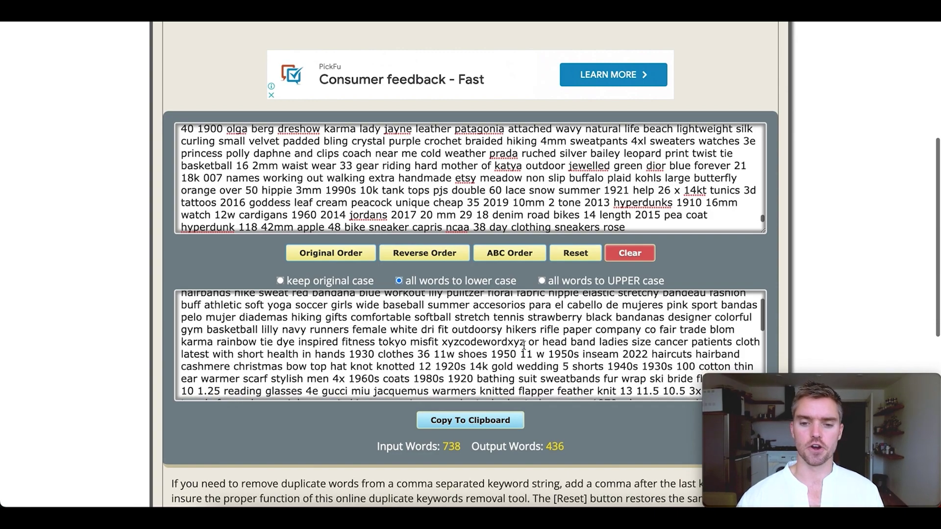
pyautogui.doubleClick(522, 342)
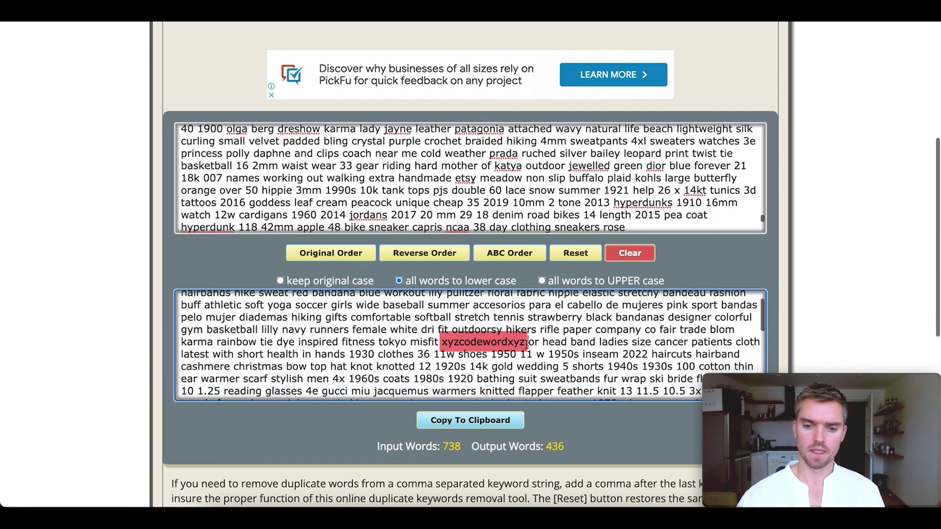
pyautogui.moveTo(527, 343); pyautogui.dragTo(175, 278)
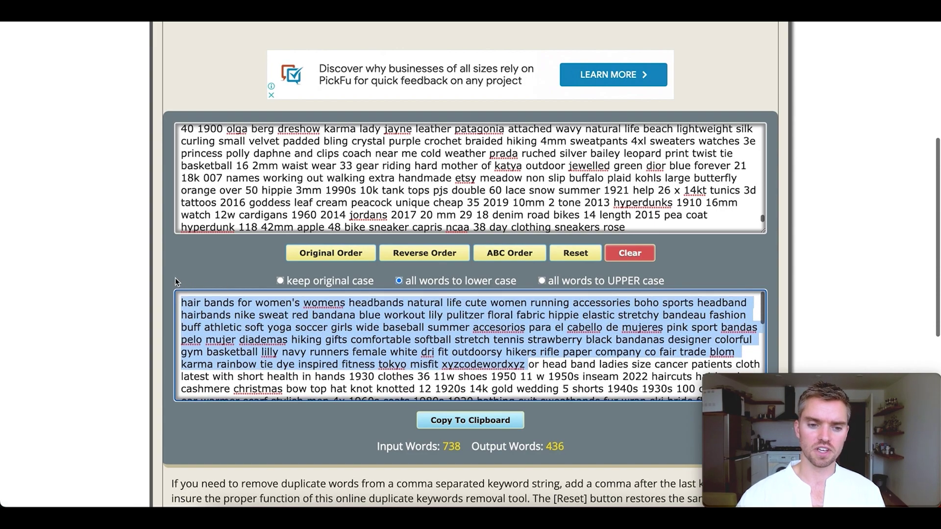
pyautogui.press('BackSpace')
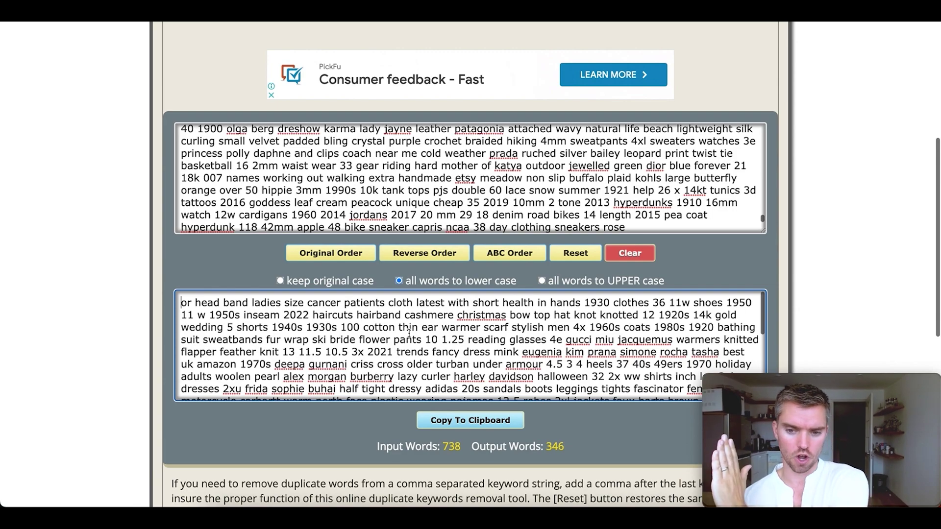
# Step: Copy the remaining output words and paste them under the DE DUPE heading in the Google Docs document
pyautogui.hotkey('ctrl', 'a')
pyautogui.press('super+c')
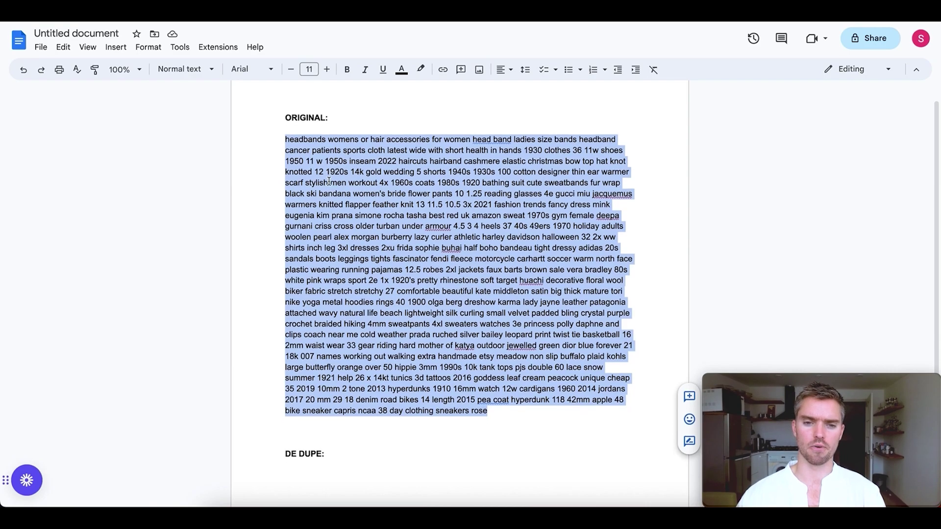
pyautogui.scroll(-5, 323, 343)
pyautogui.click(318, 331)
pyautogui.press('super+v')
pyautogui.scroll(-4, 318, 331)
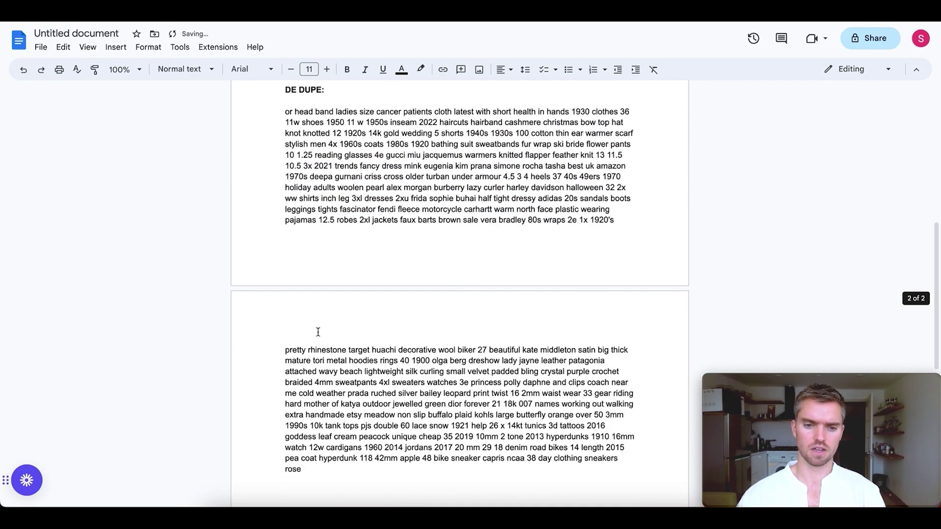
# Step: Compare the word list under ORIGINAL with the shortened list under DE DUPE down to its last word
pyautogui.scroll(3, 318, 332)
pyautogui.scroll(5, 318, 332)
pyautogui.moveTo(285, 169); pyautogui.dragTo(580, 431)
pyautogui.scroll(-7, 424, 367)
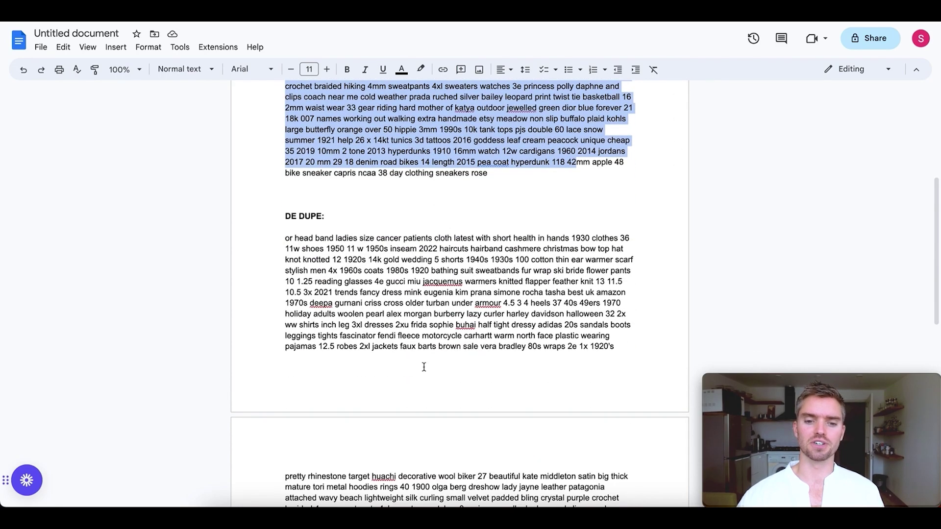
pyautogui.moveTo(288, 155); pyautogui.dragTo(411, 407)
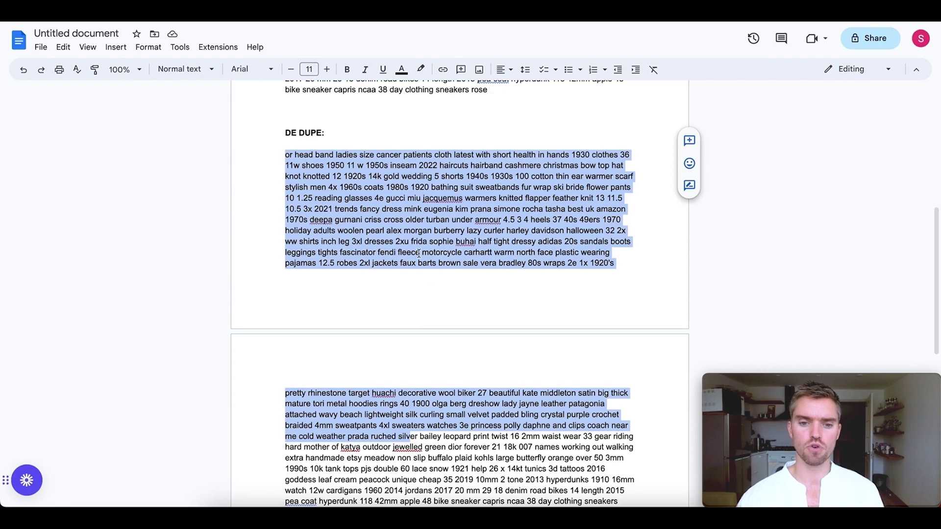
pyautogui.click(408, 223)
pyautogui.scroll(-1, 408, 223)
pyautogui.scroll(-1, 408, 222)
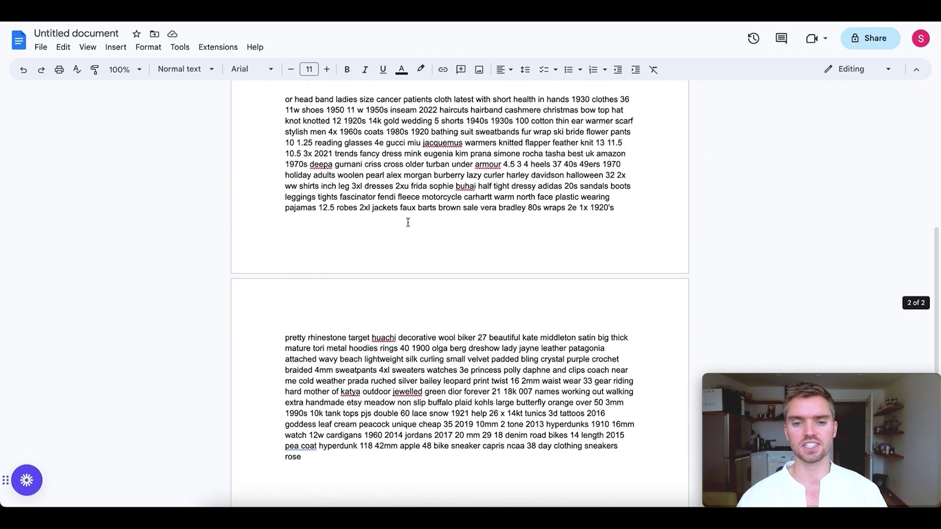
pyautogui.scroll(1, 407, 222)
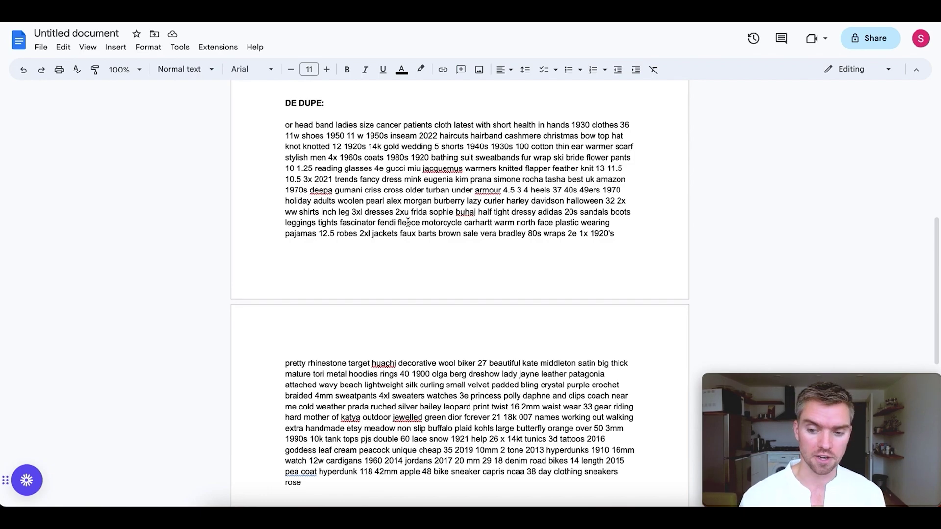
# Step: Switch to the Aruna Amazon Marketplace Analysis spreadsheet and examine the additional Google words in cell B111 of Relevant KWs
pyautogui.click(563, 10)
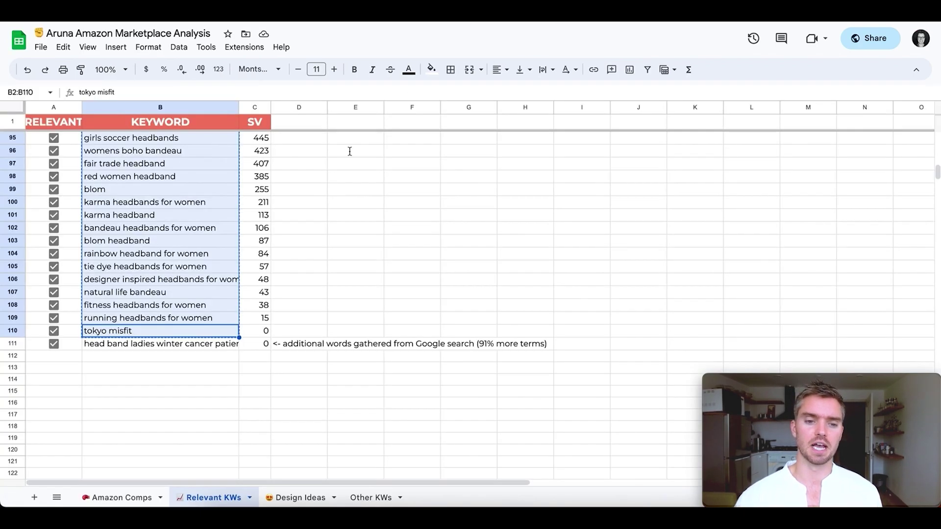
pyautogui.doubleClick(213, 344)
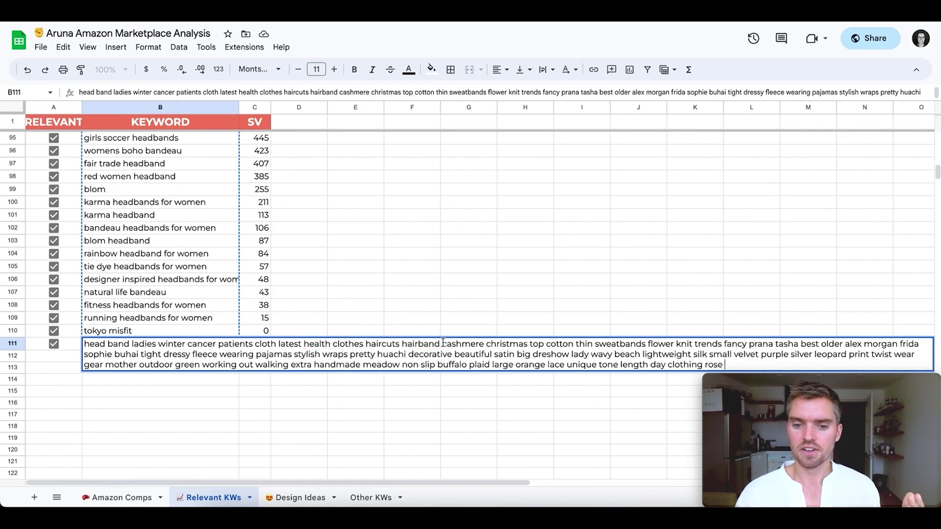
pyautogui.doubleClick(492, 346)
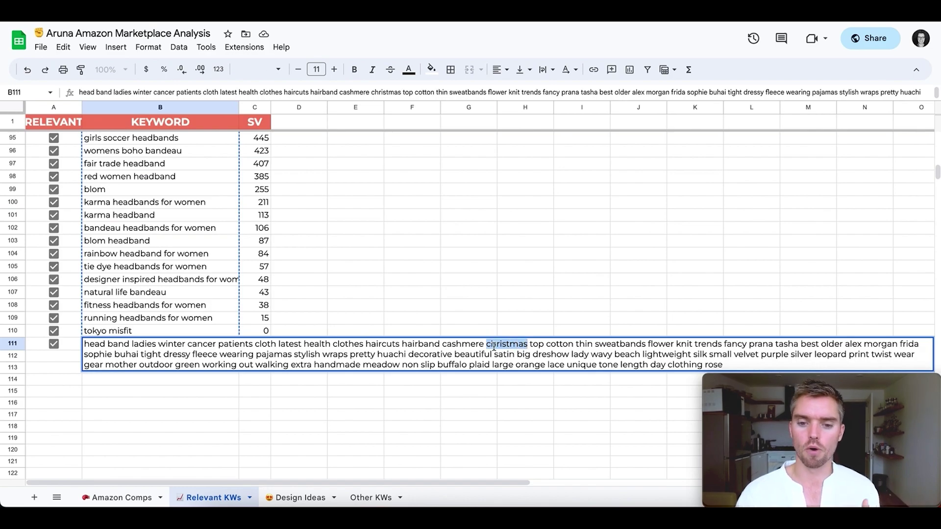
pyautogui.click(493, 346)
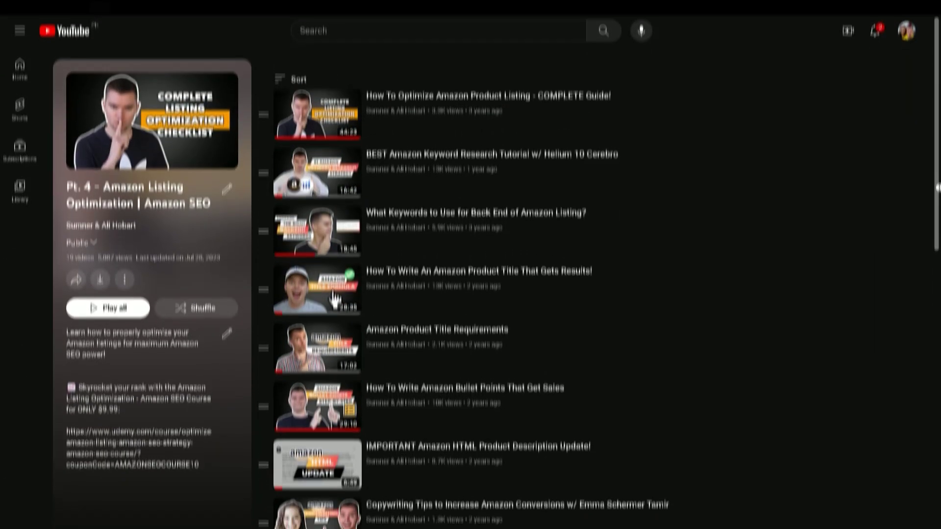
# Step: Look through the videos in the YouTube playlist "Pt. 4 - Amazon Listing Optimization | Amazon SEO"
pyautogui.scroll(-1, 334, 280)
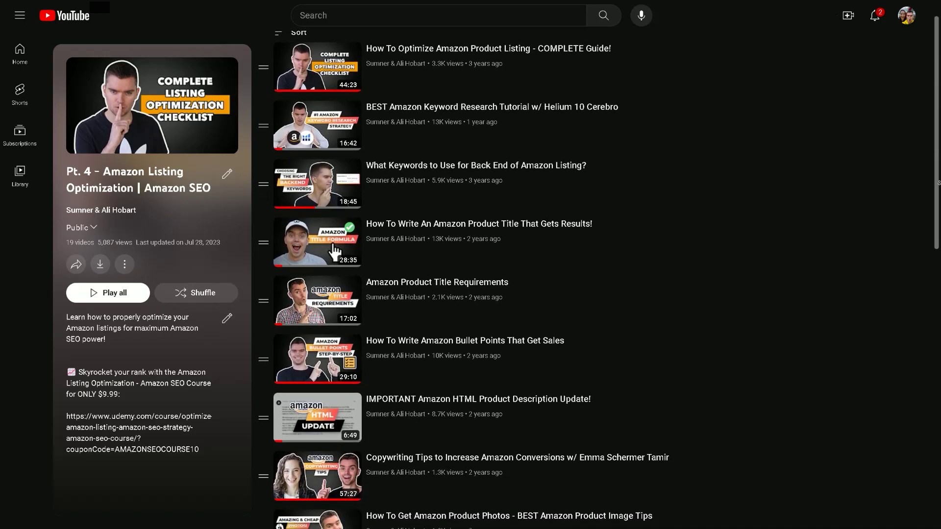
pyautogui.scroll(-2, 335, 240)
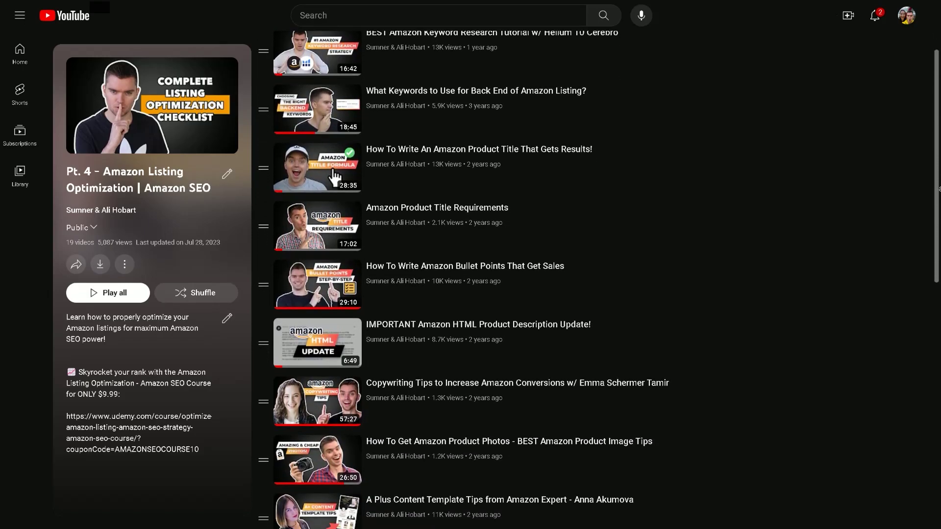
pyautogui.scroll(-2, 470, 280)
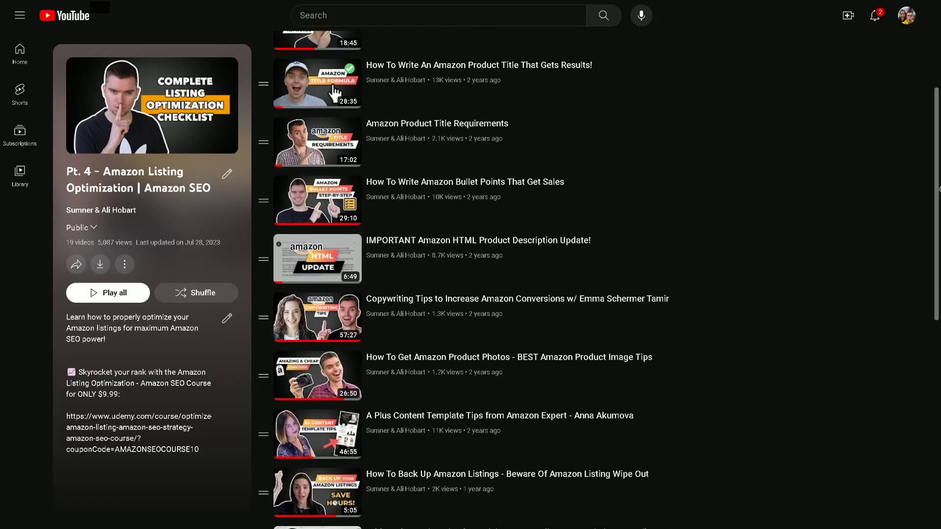
pyautogui.scroll(-2, 335, 73)
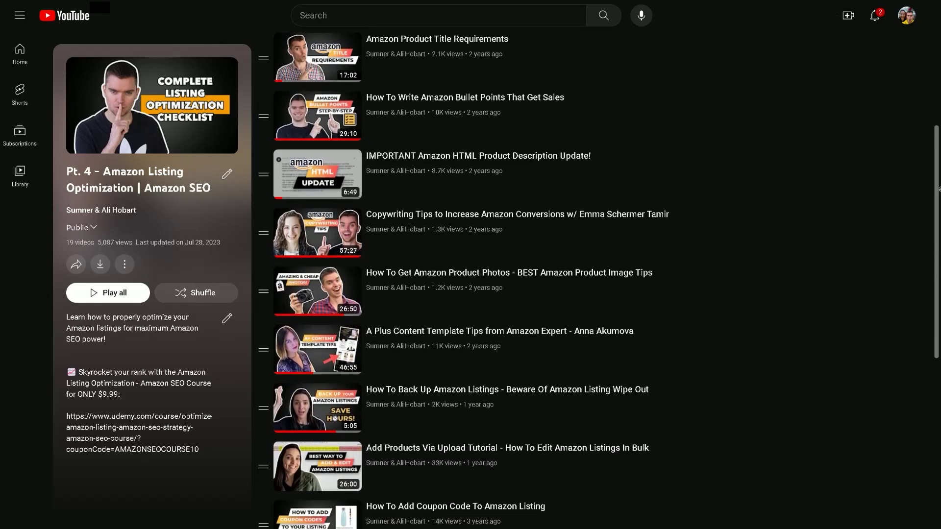
pyautogui.scroll(-2, 470, 279)
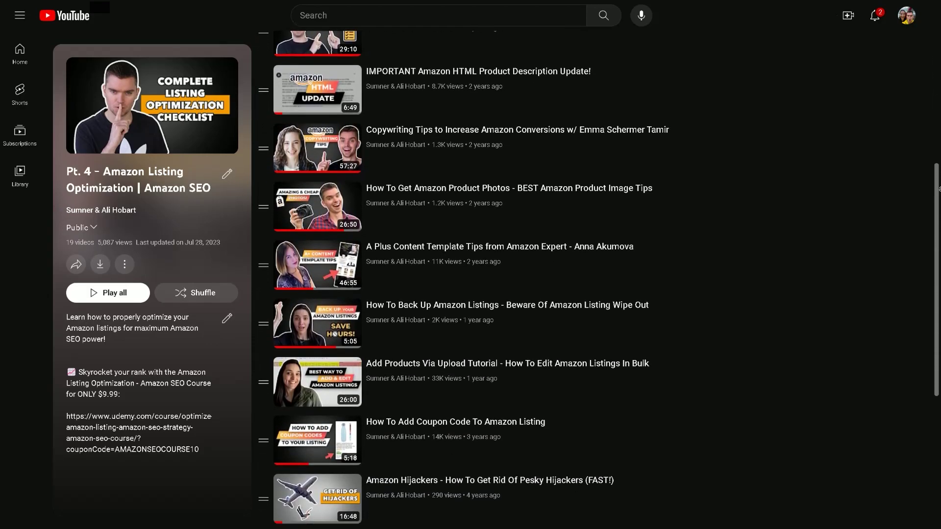
pyautogui.scroll(-2, 470, 279)
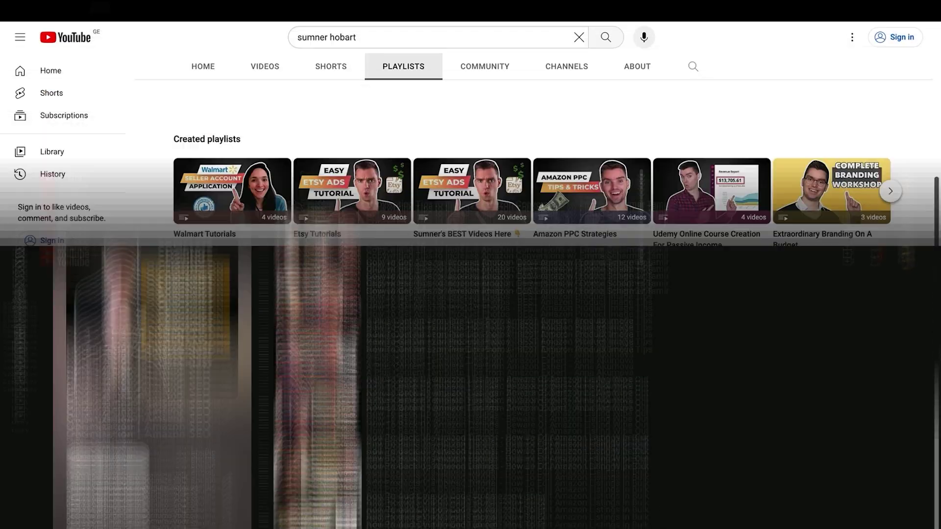